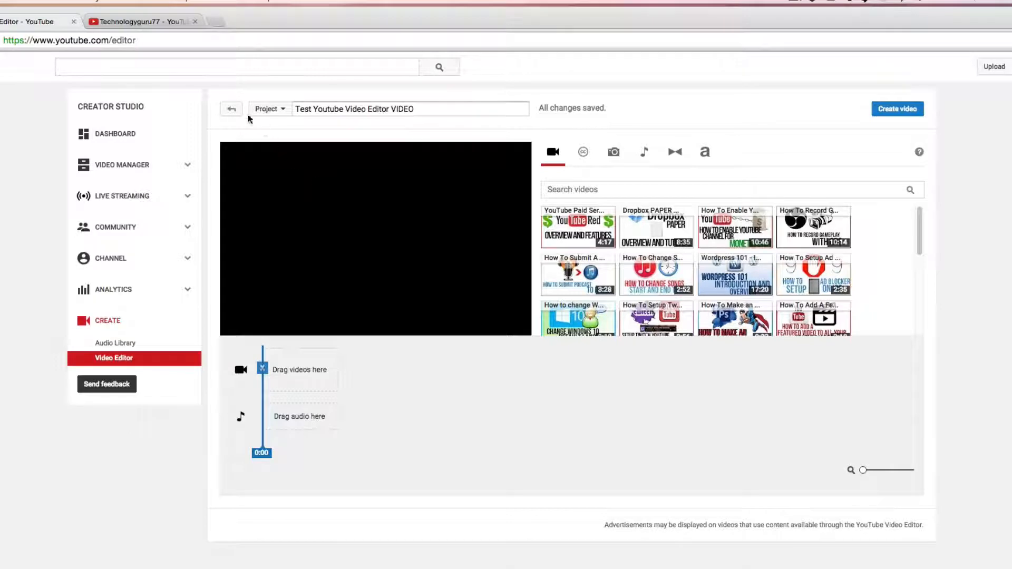
# Open the Video Editor from the Create section of Creator Studio
pyautogui.click(149, 26)
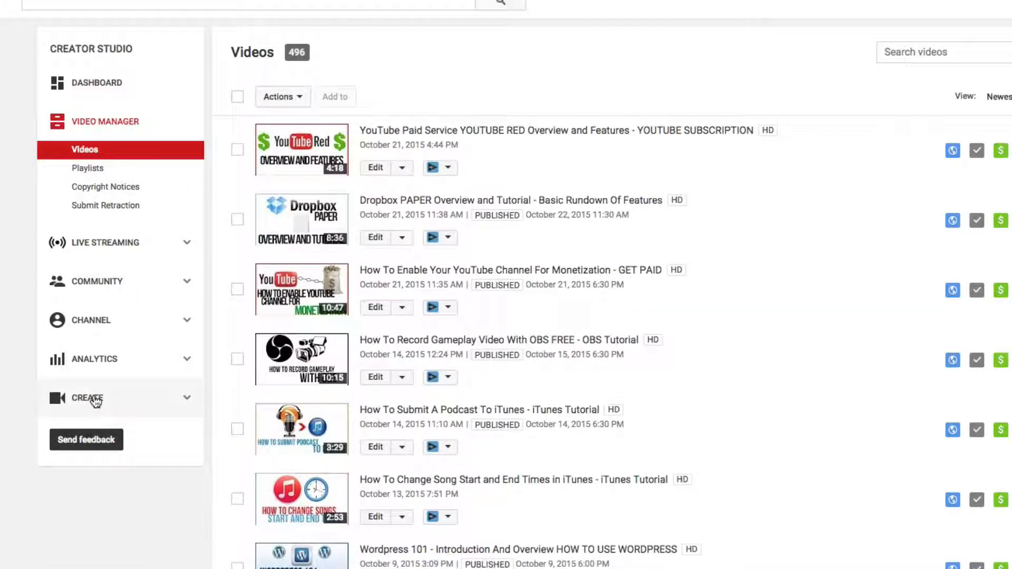
pyautogui.click(95, 401)
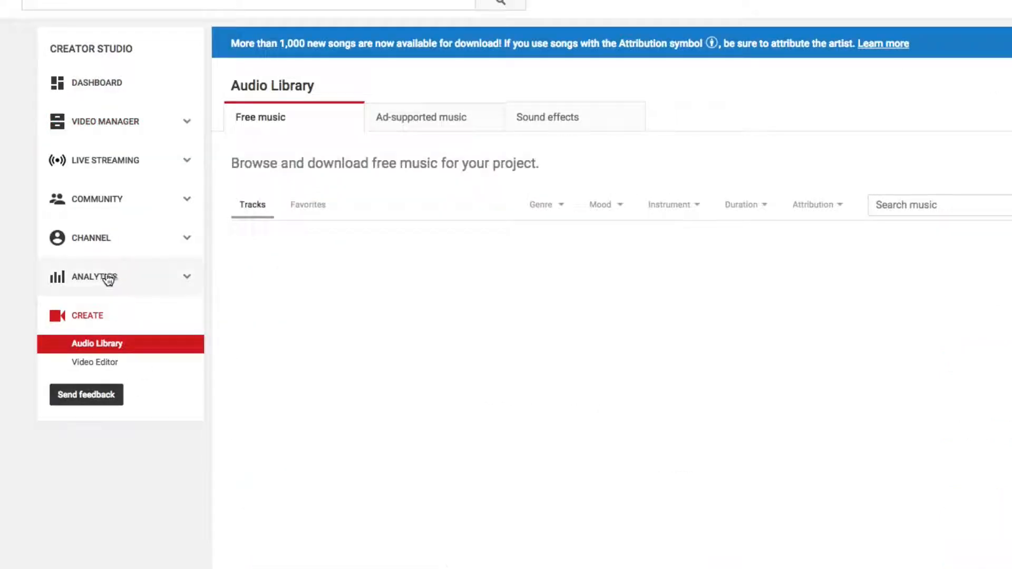
pyautogui.click(97, 361)
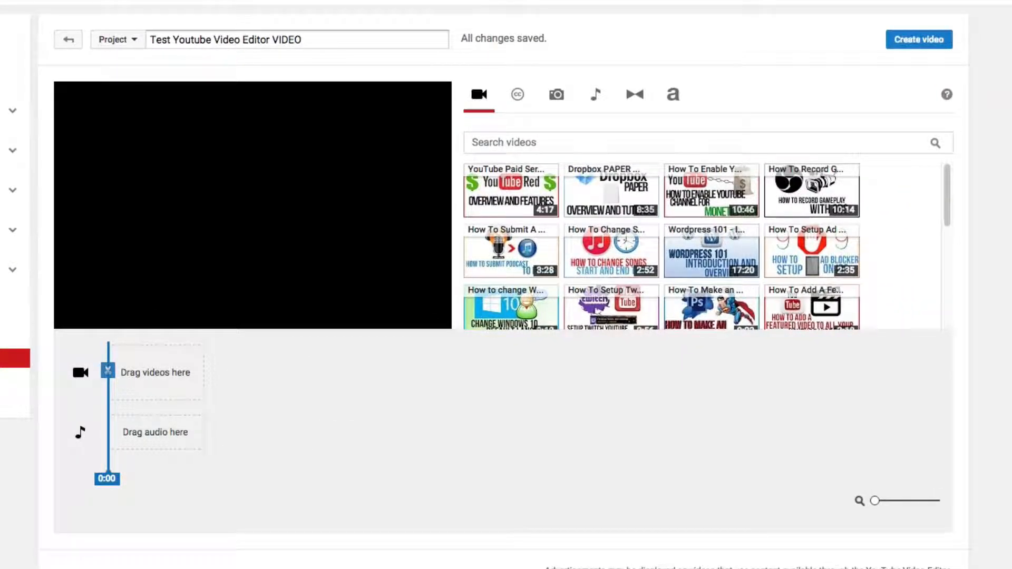
# View the list of existing projects and select the text of the current project's title
pyautogui.click(133, 42)
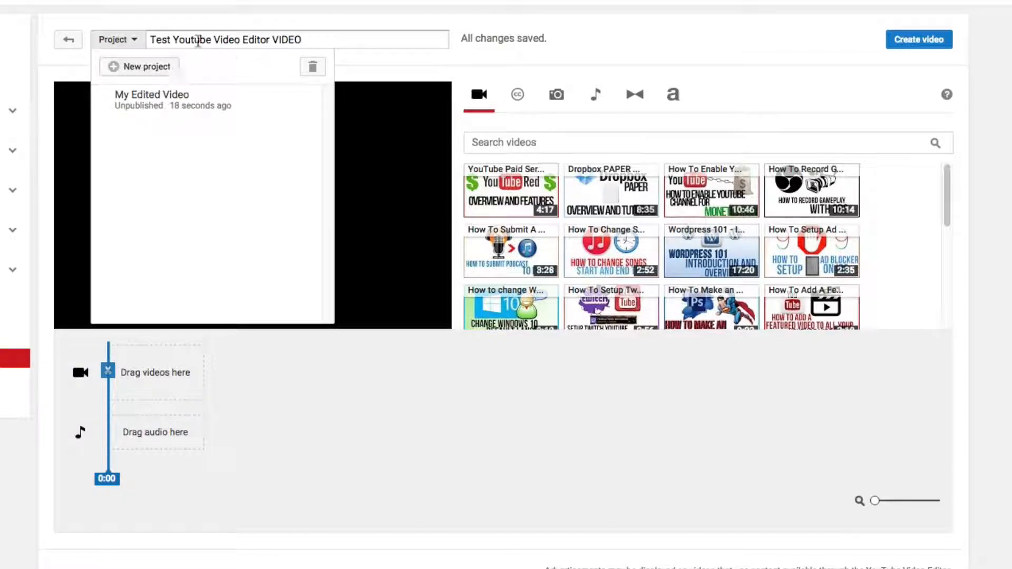
pyautogui.click(199, 40)
pyautogui.moveTo(156, 40); pyautogui.dragTo(305, 44)
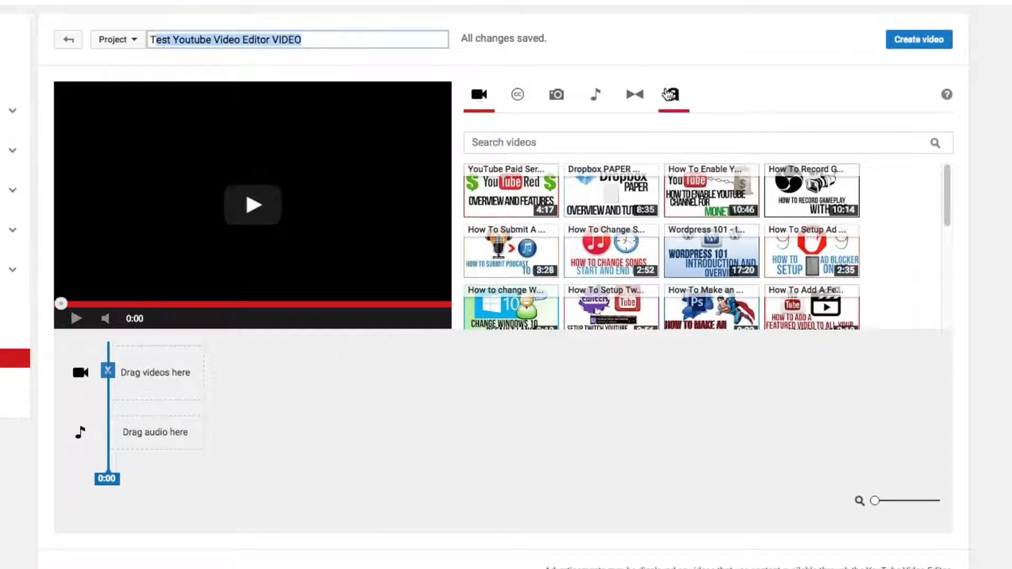
# Add the uploaded YouTube Paid Service video to the empty video track and move its preview to 1:49
pyautogui.click(478, 97)
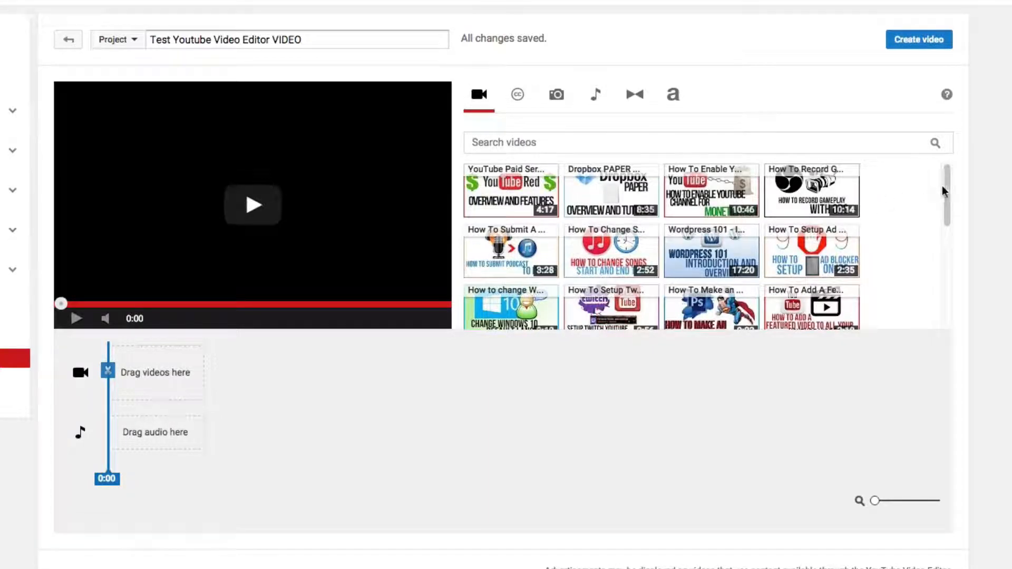
pyautogui.moveTo(943, 191); pyautogui.dragTo(949, 216)
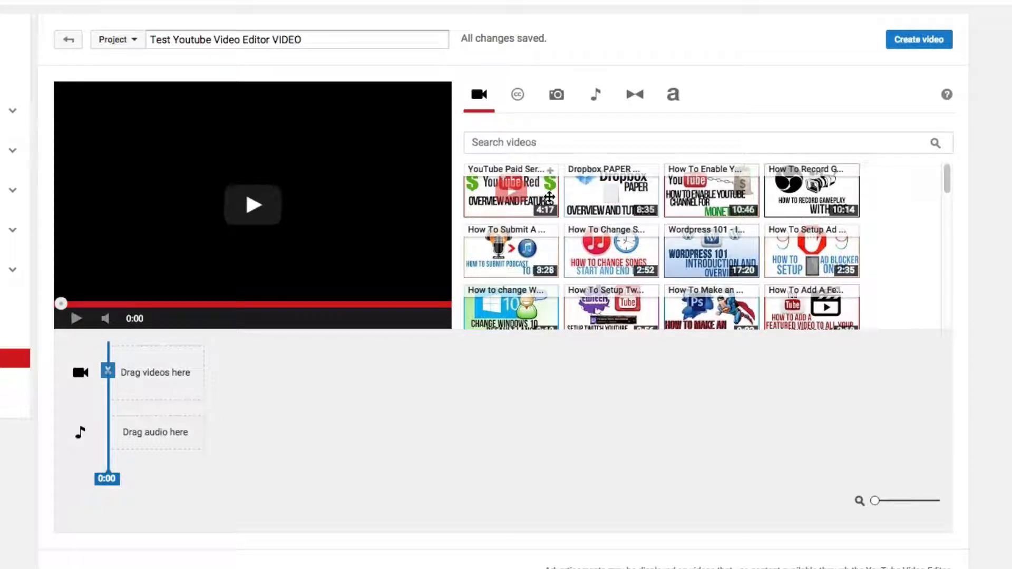
pyautogui.moveTo(549, 197); pyautogui.dragTo(169, 371)
pyautogui.click(77, 319)
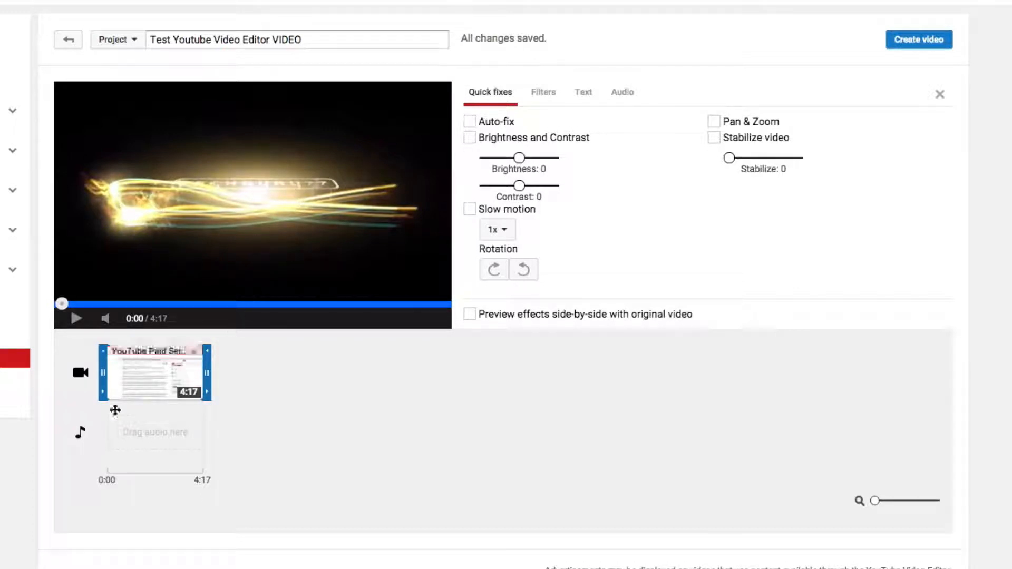
pyautogui.moveTo(62, 304); pyautogui.dragTo(224, 304)
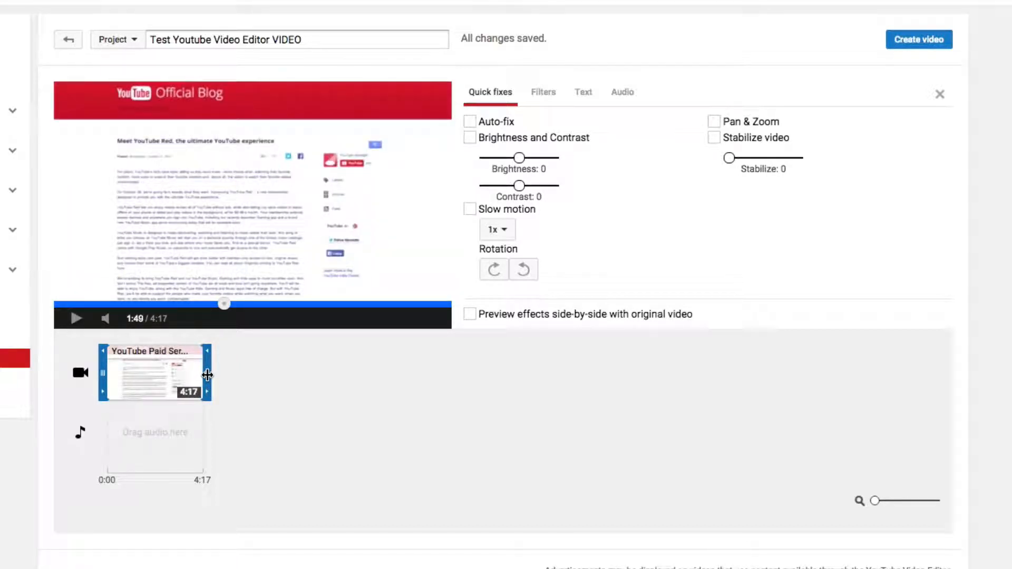
# Trim the end of the YouTube Paid Service clip to a length of about 1:02 and preview its opening
pyautogui.moveTo(207, 375)
pyautogui.mouseDown()
pyautogui.moveTo(144, 370)
pyautogui.moveTo(221, 371)
pyautogui.moveTo(138, 362)
pyautogui.mouseUp()
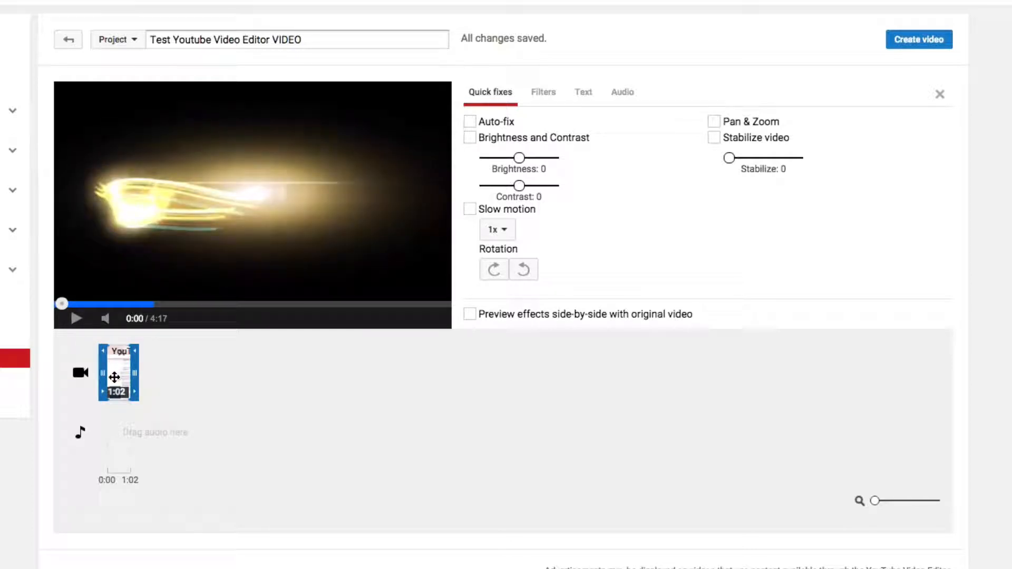
pyautogui.moveTo(116, 375)
pyautogui.mouseDown()
pyautogui.moveTo(182, 383)
pyautogui.moveTo(119, 364)
pyautogui.mouseUp()
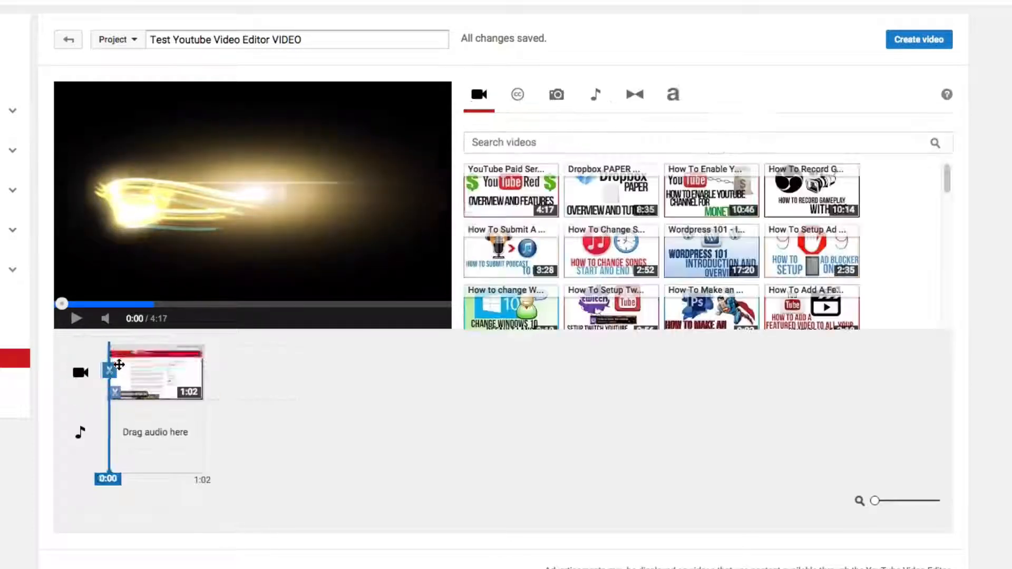
pyautogui.click(76, 318)
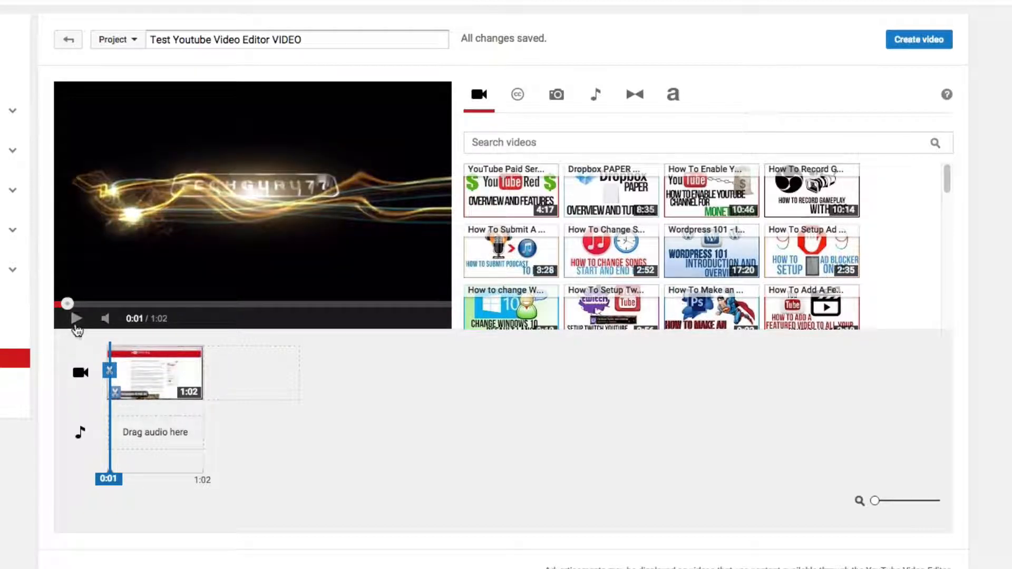
pyautogui.click(59, 304)
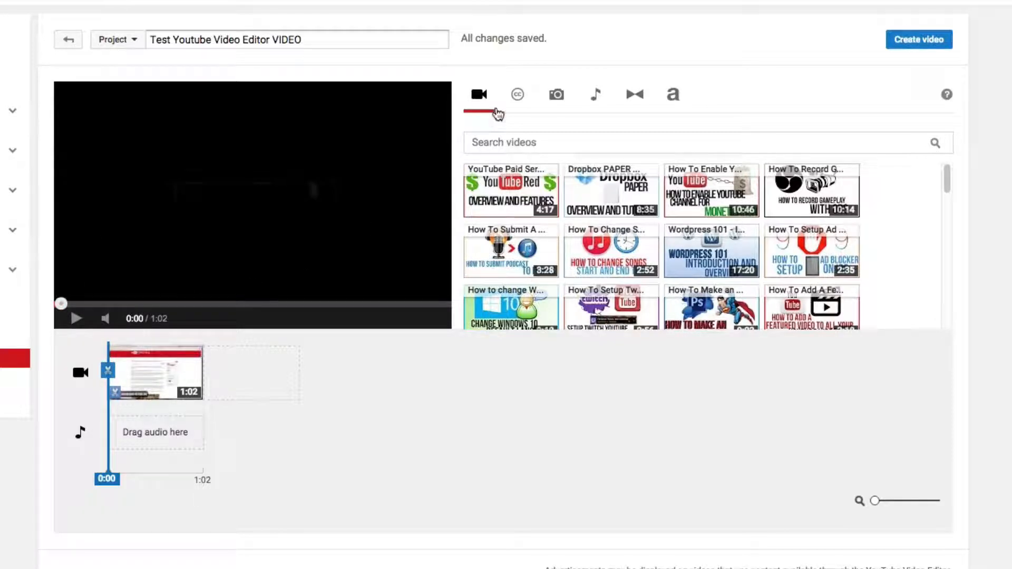
# Replace the clip on the video track with the Small waterfall example from the Creative Commons videos
pyautogui.click(518, 106)
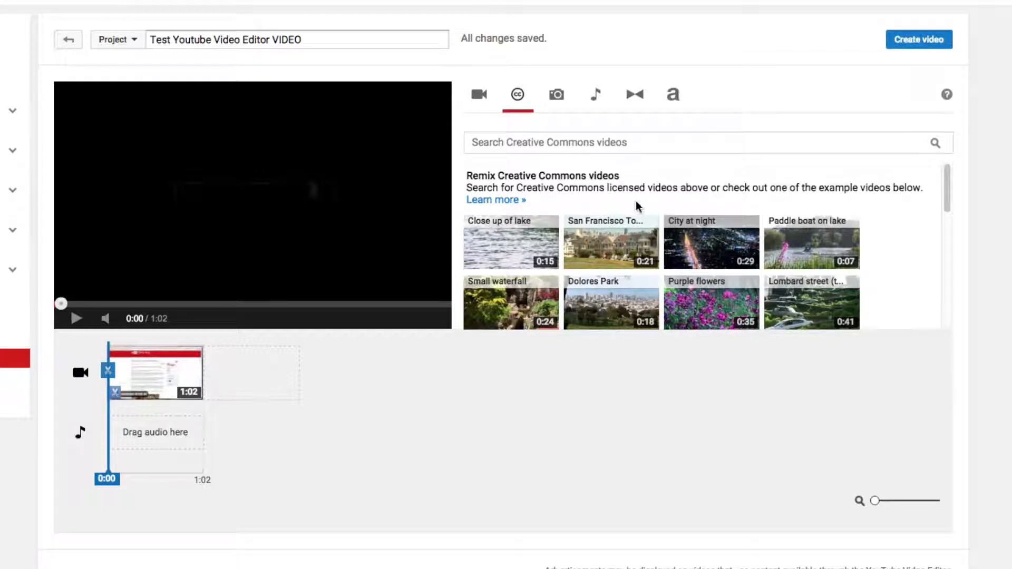
pyautogui.click(542, 142)
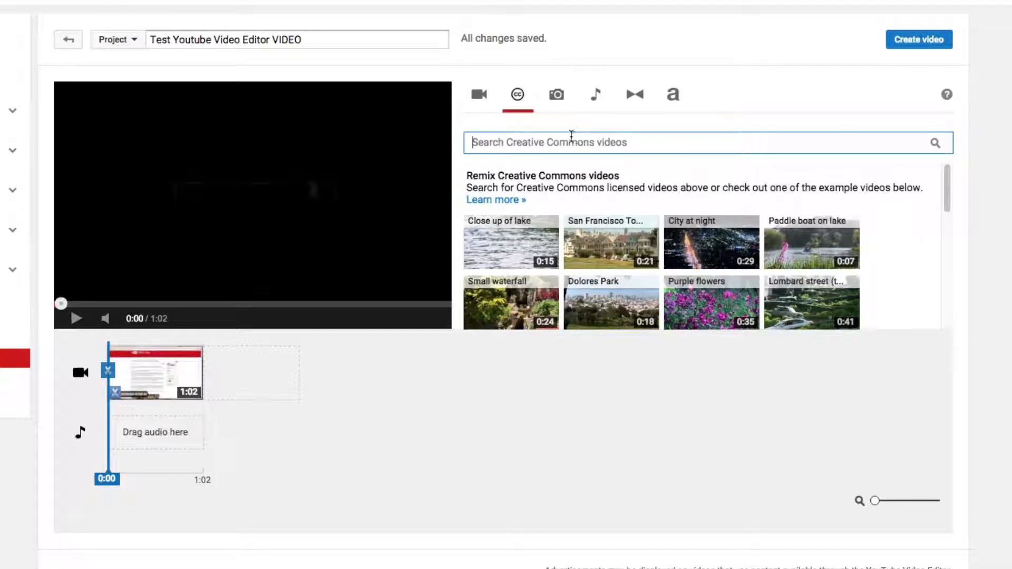
pyautogui.scroll(-1, 639, 214)
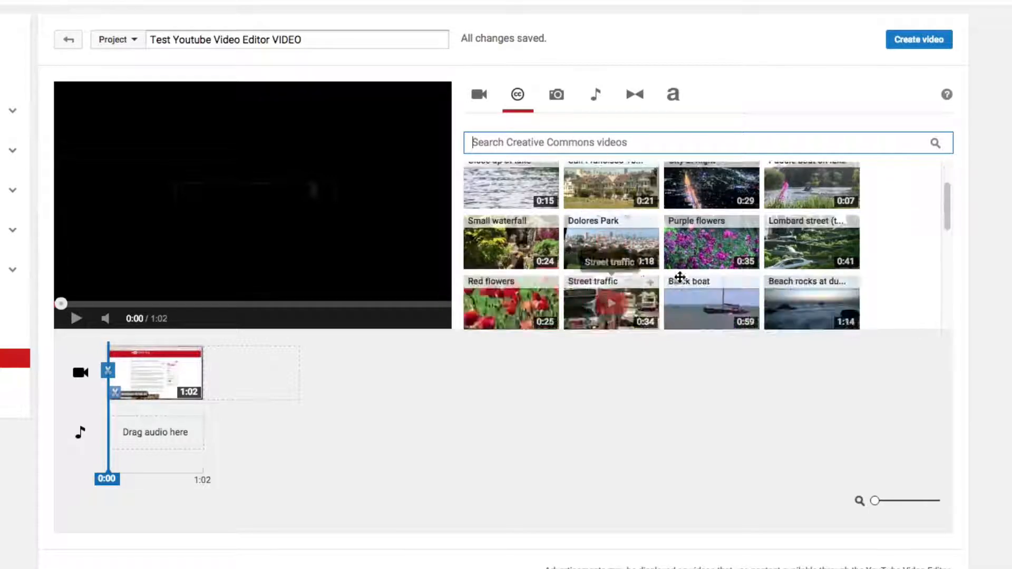
pyautogui.scroll(1, 635, 227)
pyautogui.scroll(-1, 630, 243)
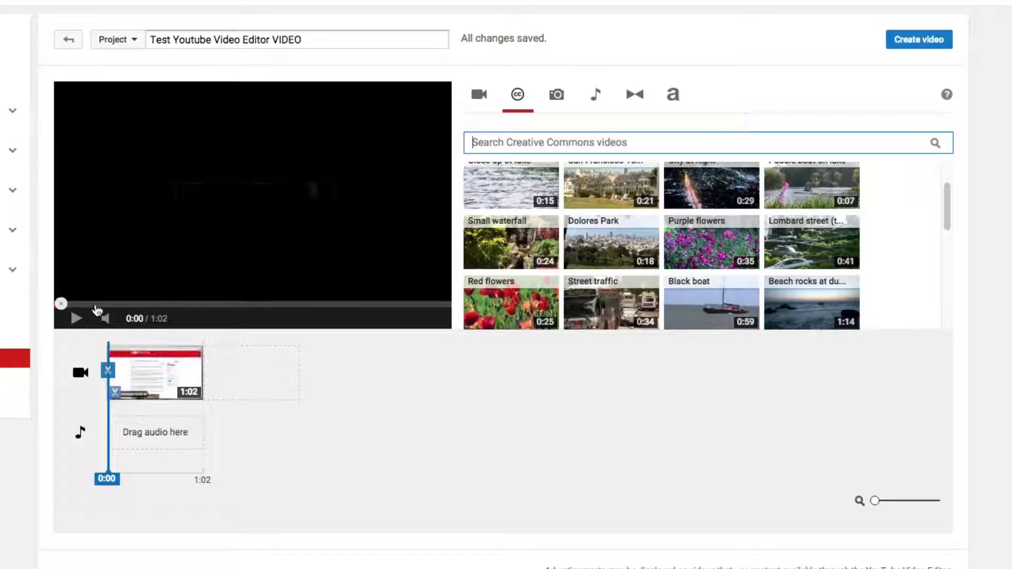
pyautogui.moveTo(171, 349)
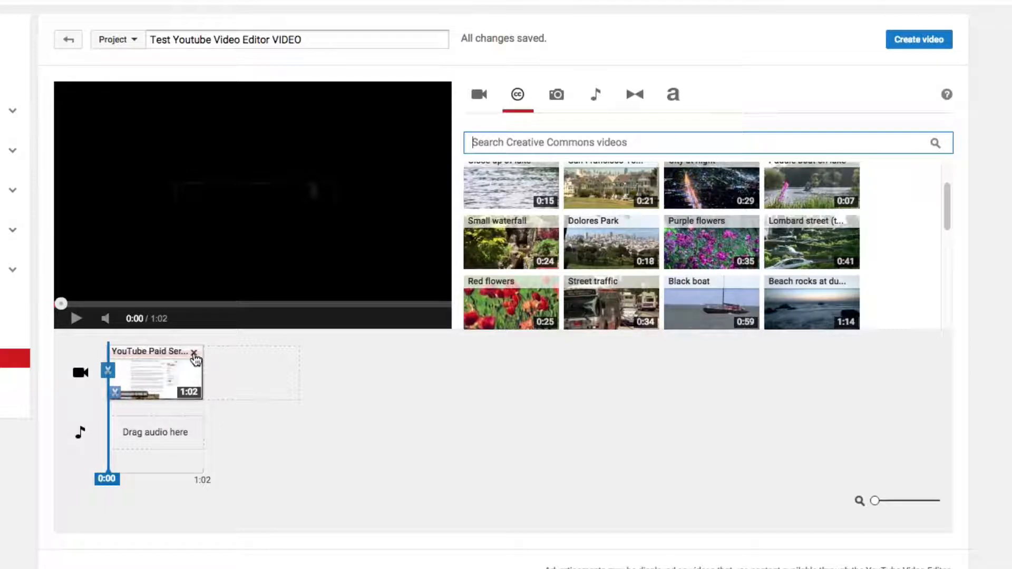
pyautogui.click(194, 352)
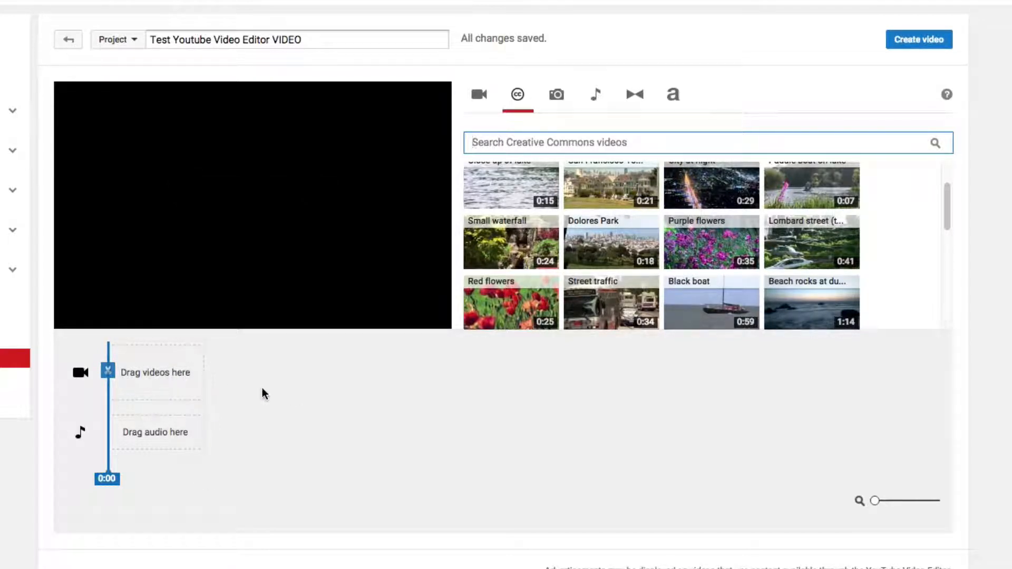
pyautogui.moveTo(490, 234); pyautogui.dragTo(164, 372)
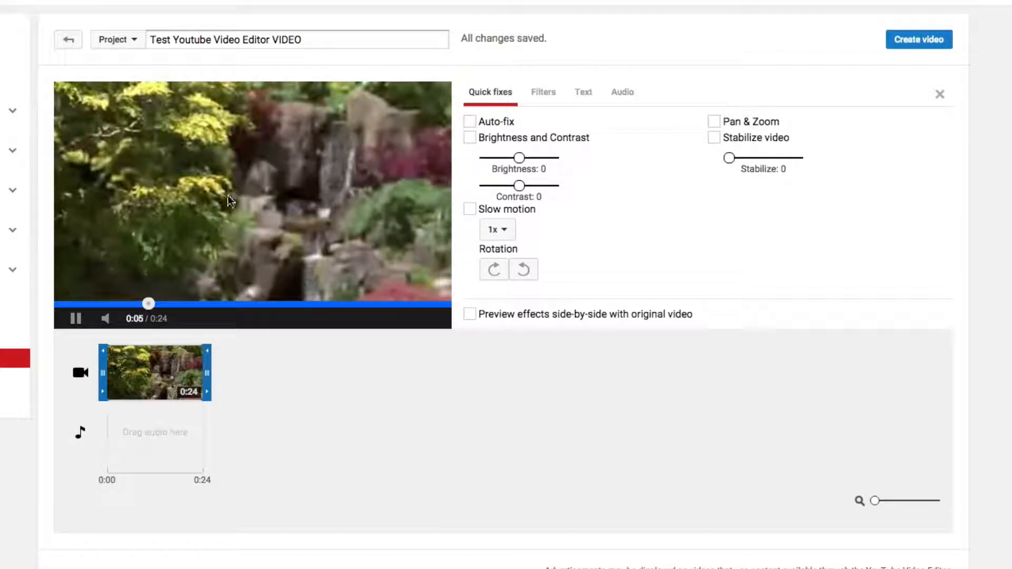
# Rewind the waterfall preview to the start, reselect the clip on the timeline and preview its opening seconds
pyautogui.click(75, 318)
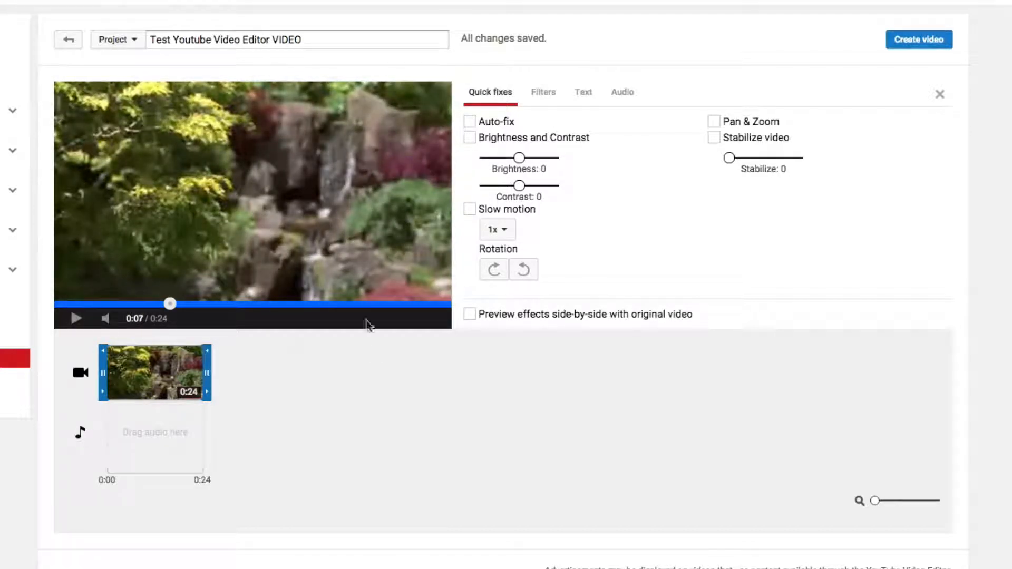
pyautogui.moveTo(169, 304); pyautogui.dragTo(61, 303)
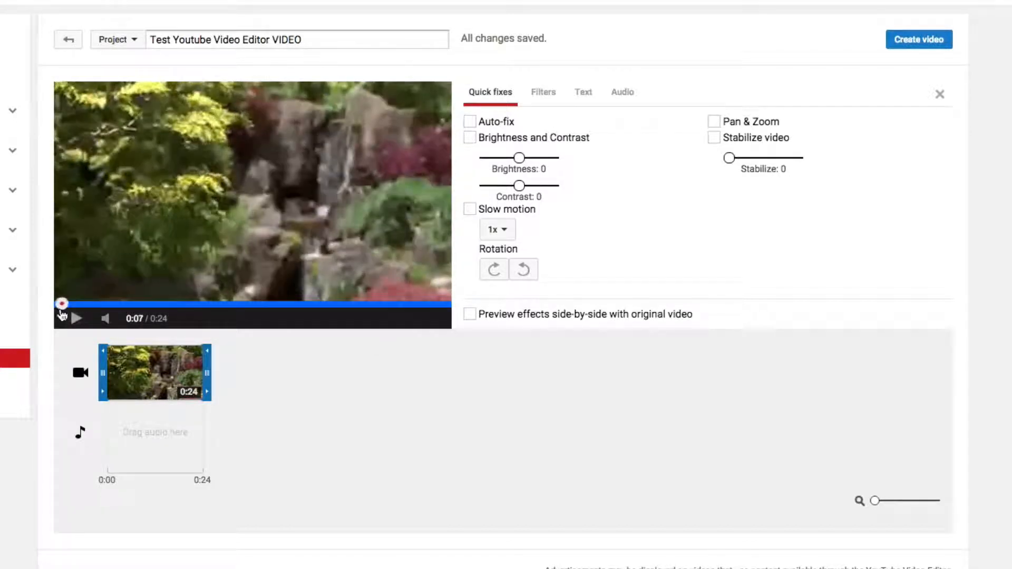
pyautogui.moveTo(181, 355)
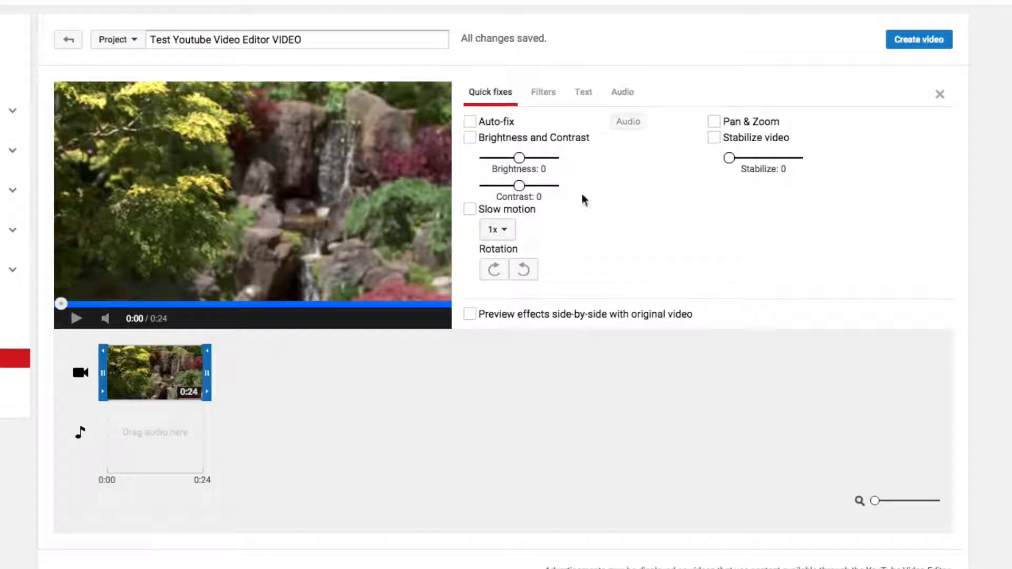
pyautogui.click(238, 388)
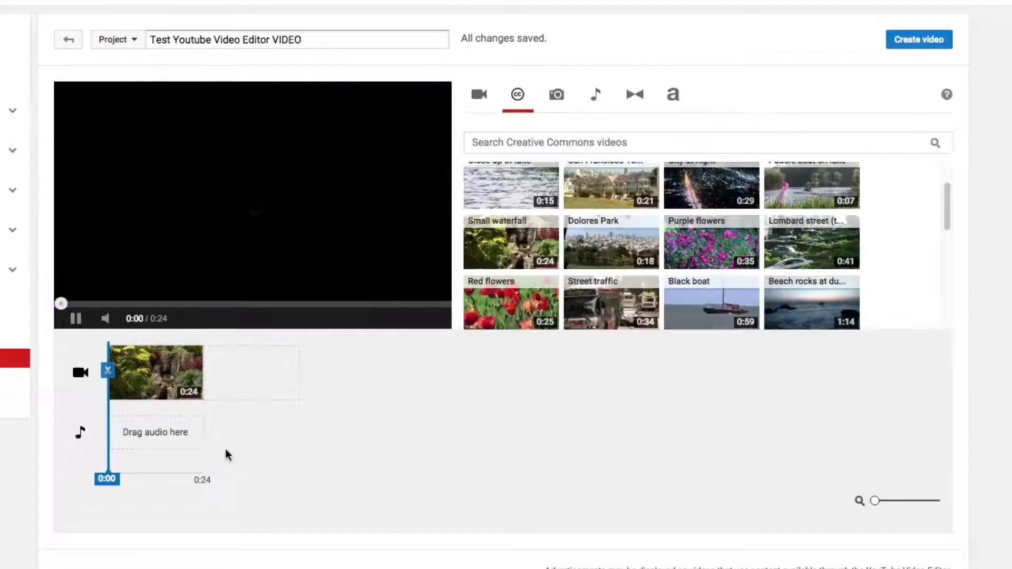
pyautogui.click(205, 374)
pyautogui.press('space')
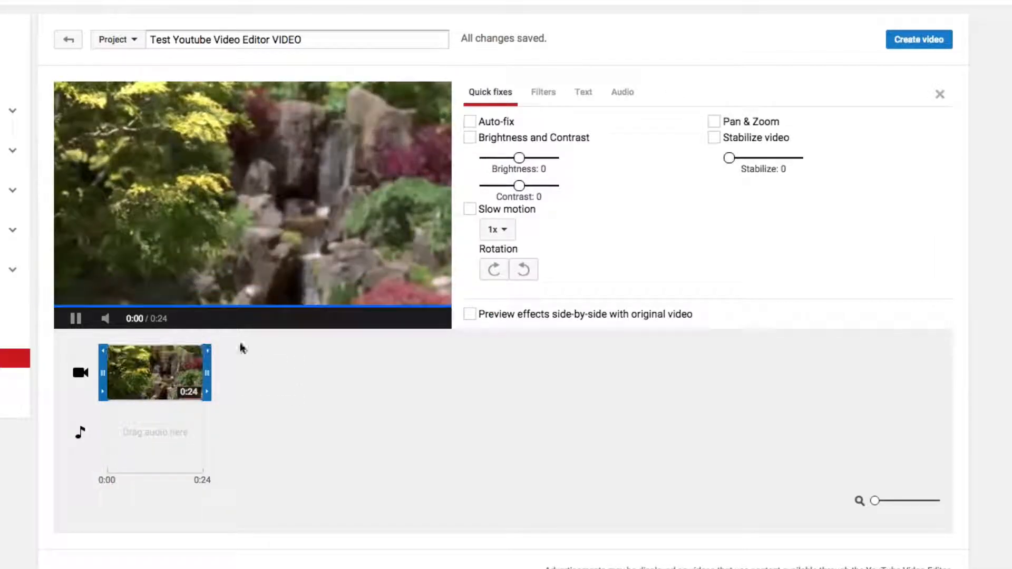
pyautogui.click(75, 318)
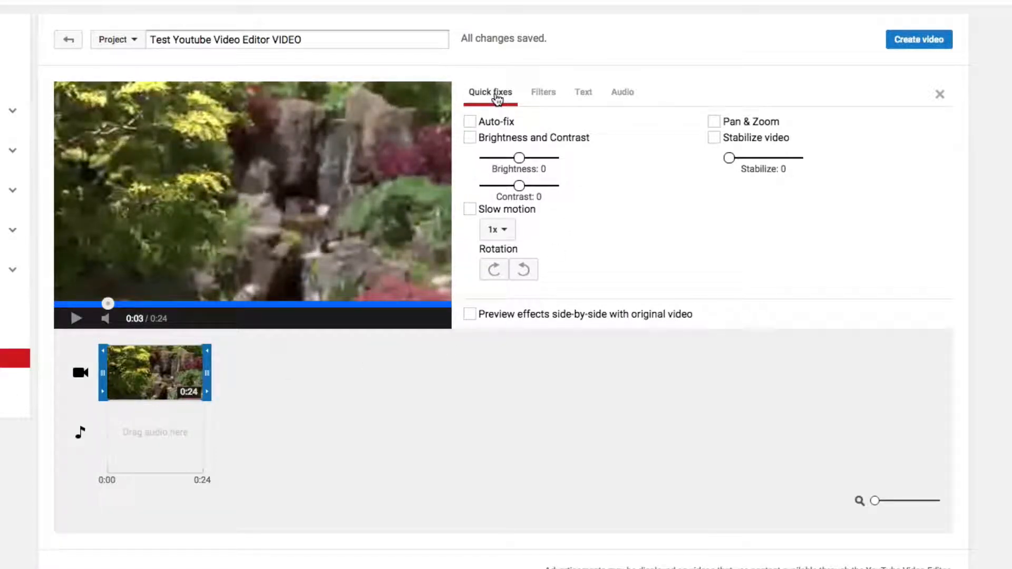
# Look at the available filters, try 2x slow motion on the waterfall clip and turn it off again
pyautogui.click(544, 103)
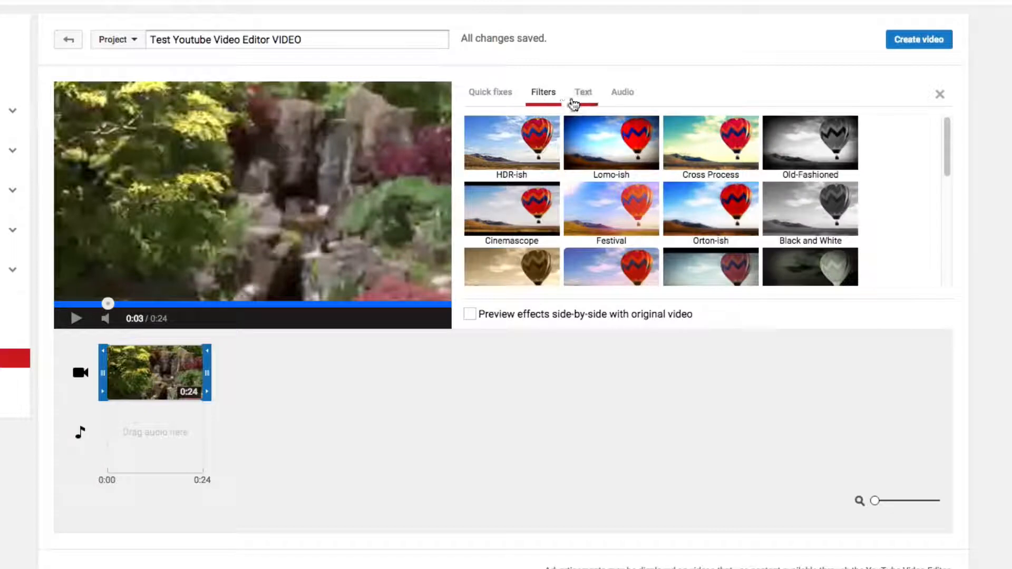
pyautogui.click(506, 98)
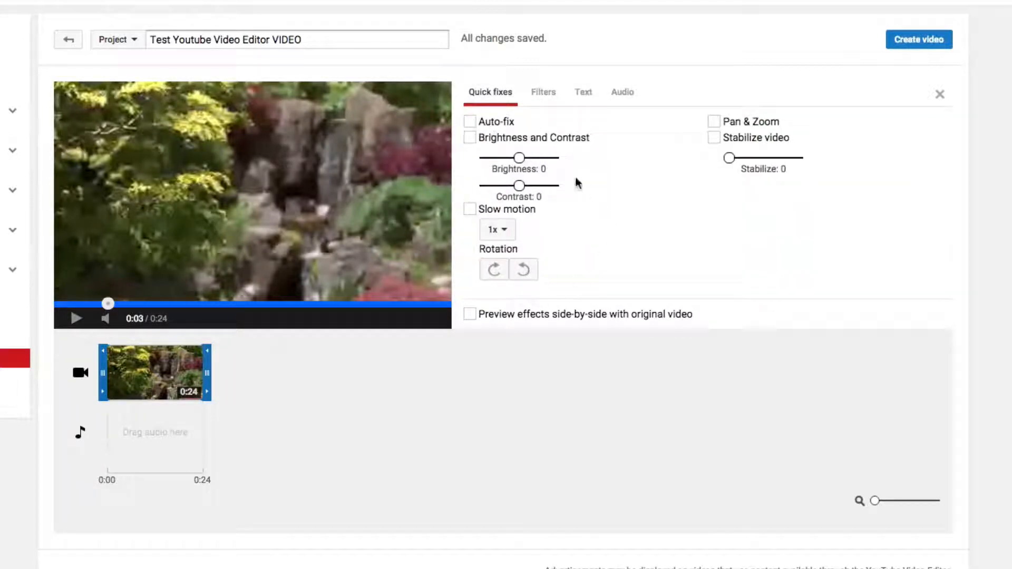
pyautogui.click(470, 209)
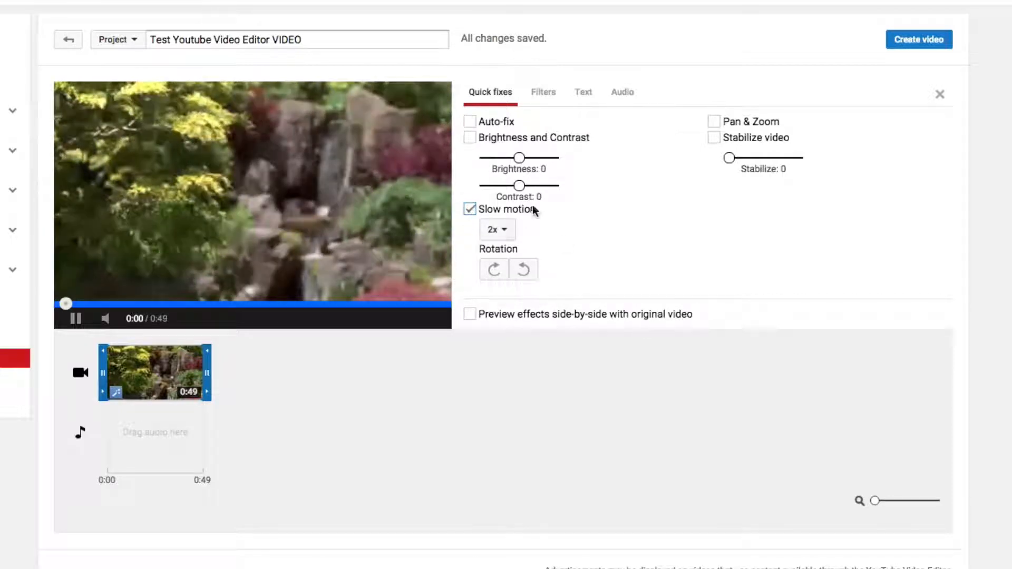
pyautogui.click(470, 209)
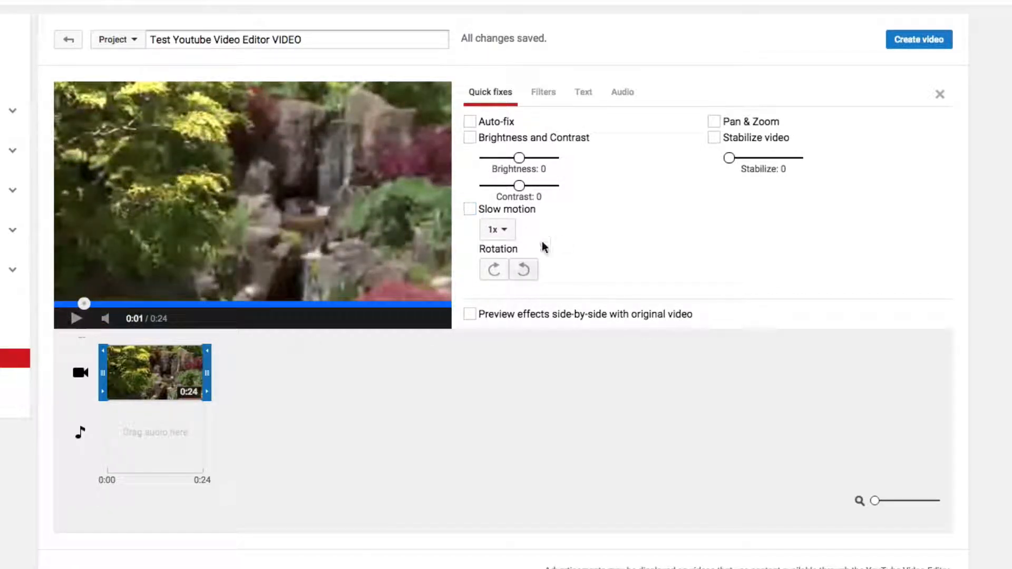
# Rotate the waterfall clip clockwise in quarter turns through a full circle and pause the preview
pyautogui.click(501, 273)
pyautogui.click(501, 271)
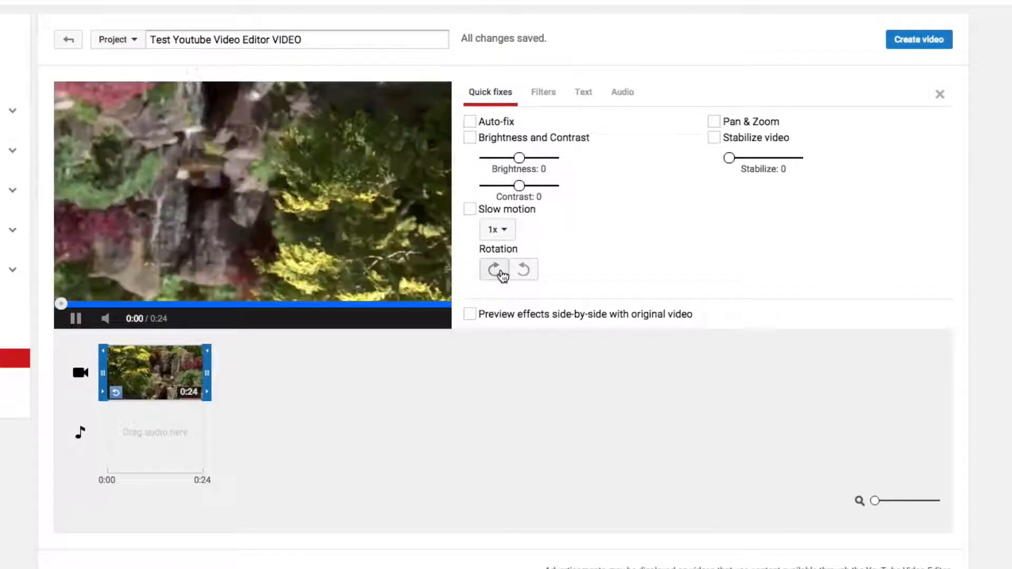
pyautogui.click(501, 270)
pyautogui.click(501, 272)
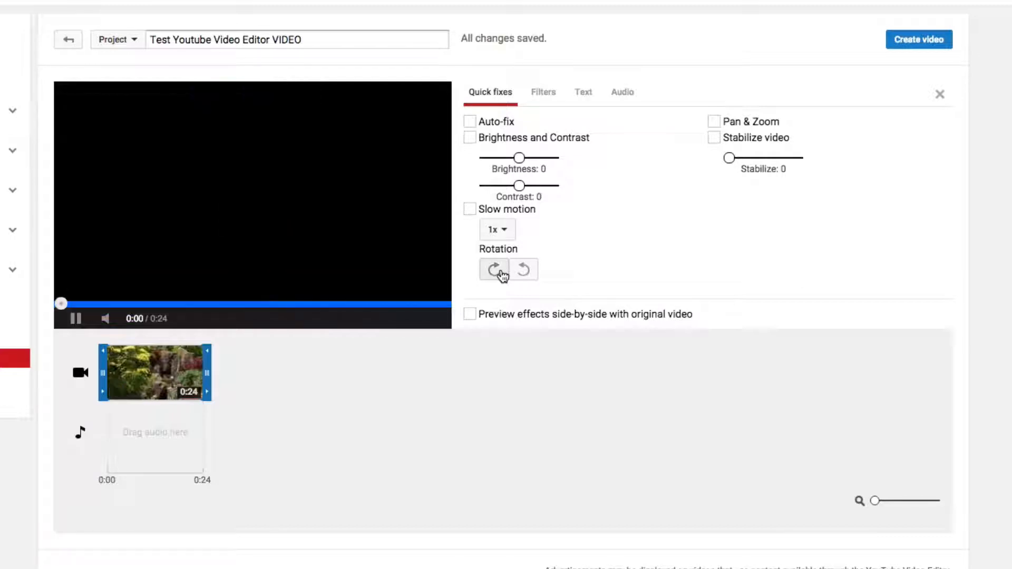
pyautogui.click(75, 319)
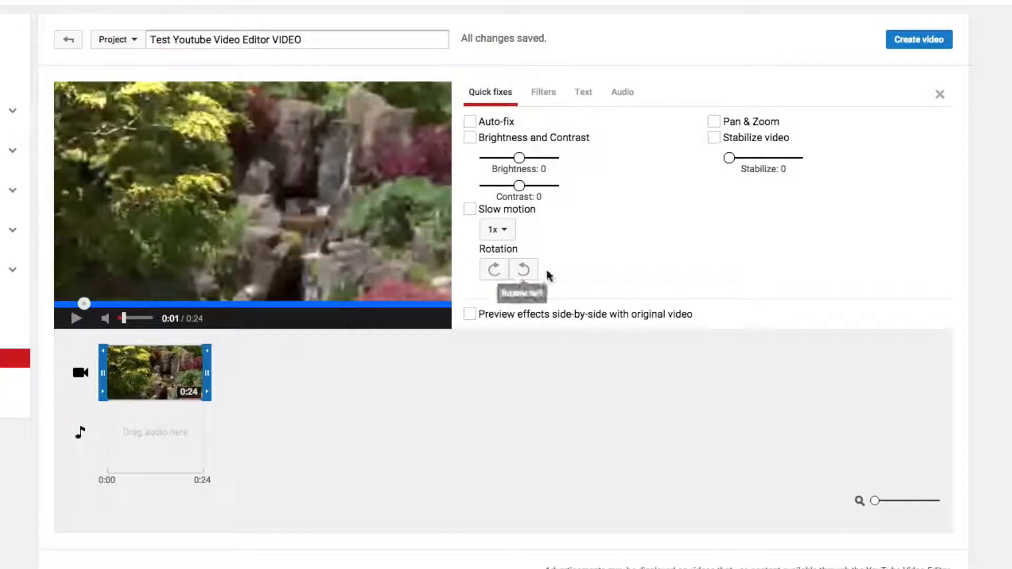
# Enable Pan & Zoom on the waterfall clip and pause the preview after checking the effect
pyautogui.click(715, 122)
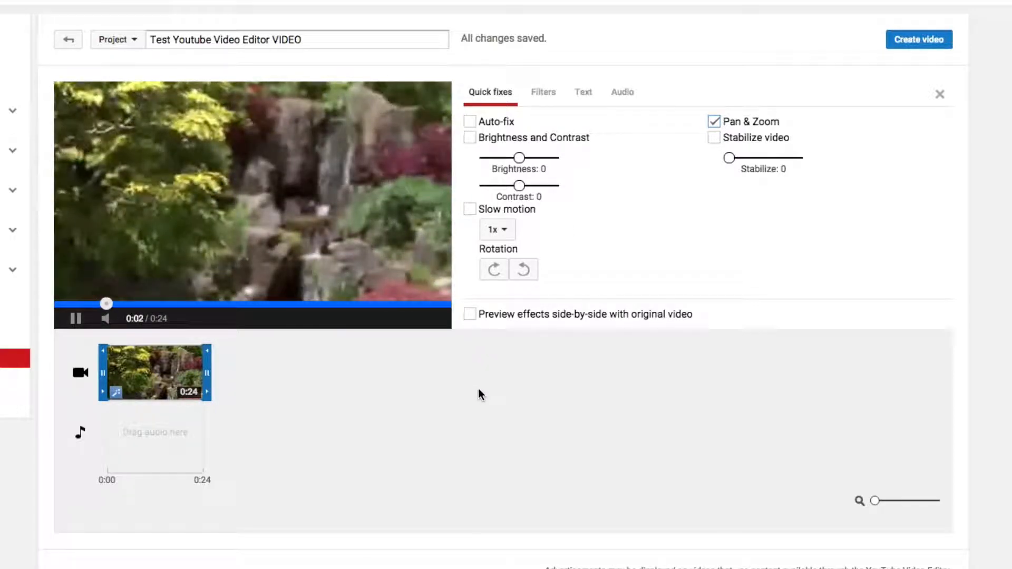
pyautogui.click(76, 318)
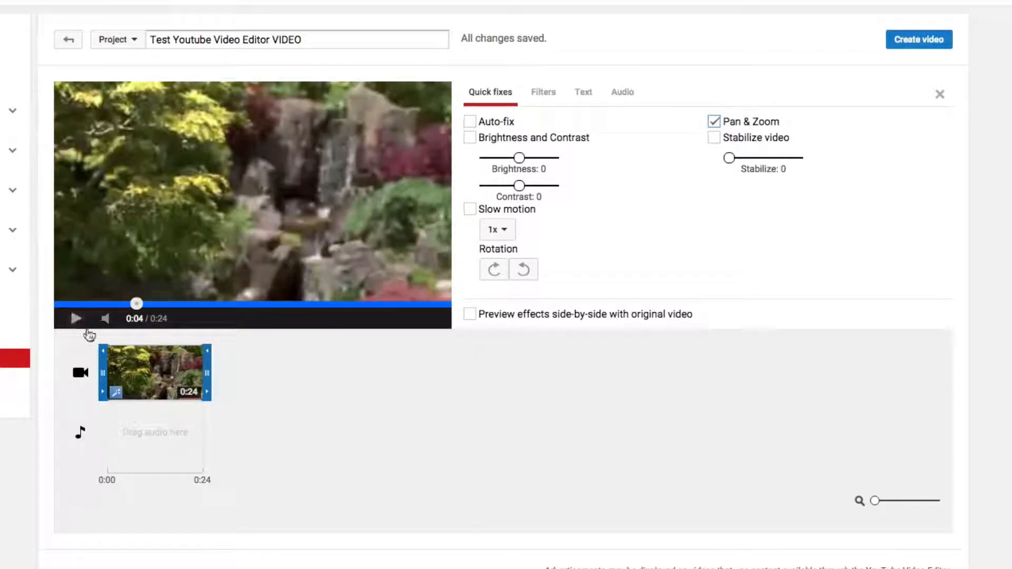
# Rewind the waterfall preview to the start and compare the Pan & Zoom effect side by side with the original video
pyautogui.click(60, 304)
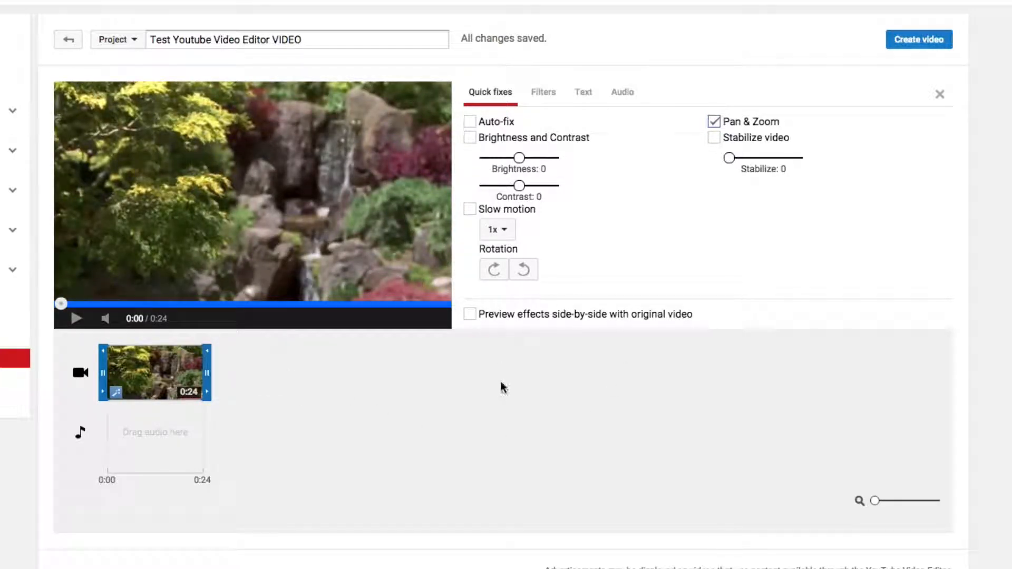
pyautogui.click(470, 316)
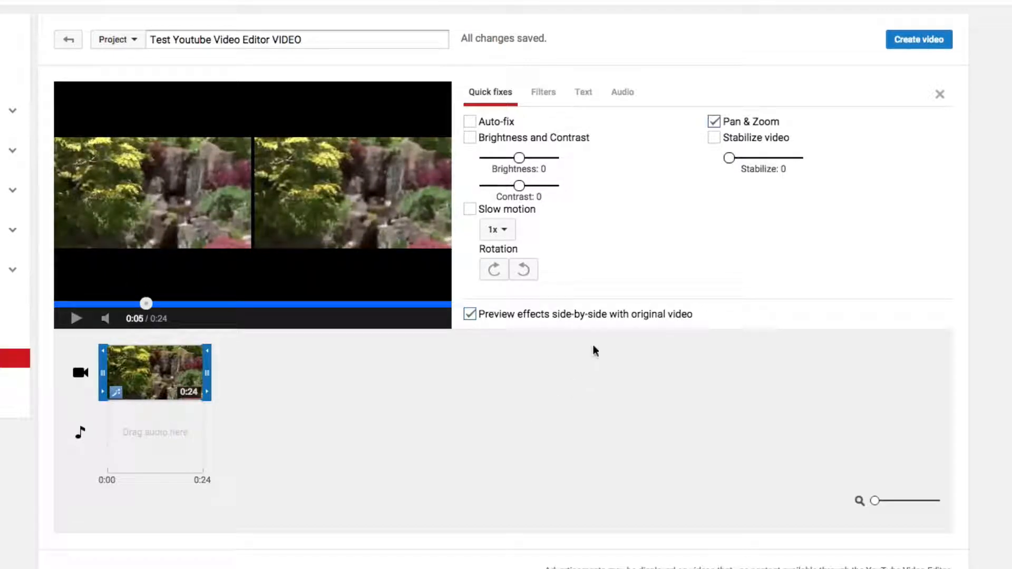
# Try the Old-Fashioned filter on the waterfall clip and turn off the side-by-side preview after comparing it with the original
pyautogui.click(548, 100)
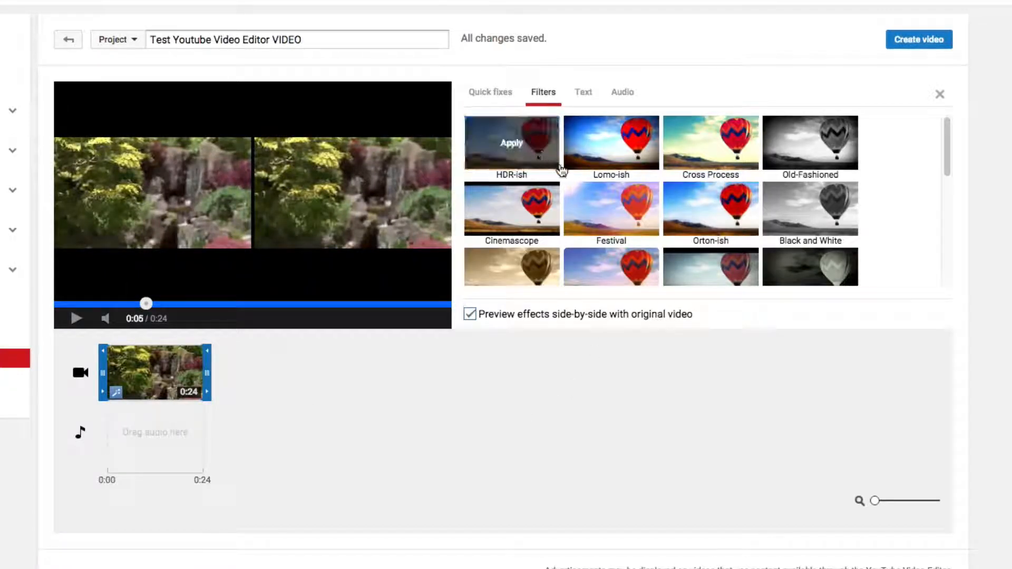
pyautogui.click(800, 151)
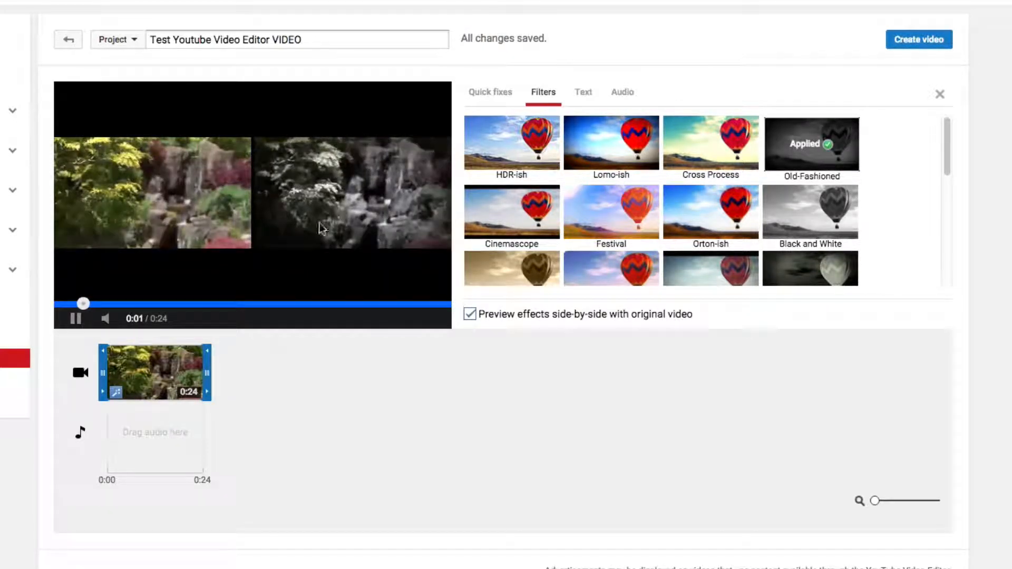
pyautogui.click(470, 314)
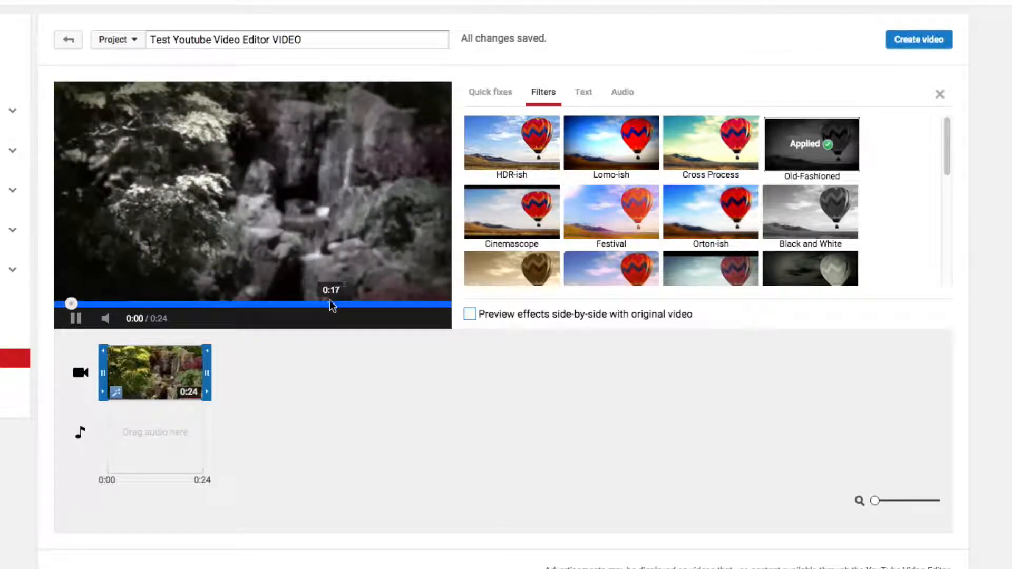
# Stack the Documentary, Memory Lane and HDR-ish filters on the waterfall clip, pausing the preview to check the look
pyautogui.scroll(-3, 556, 263)
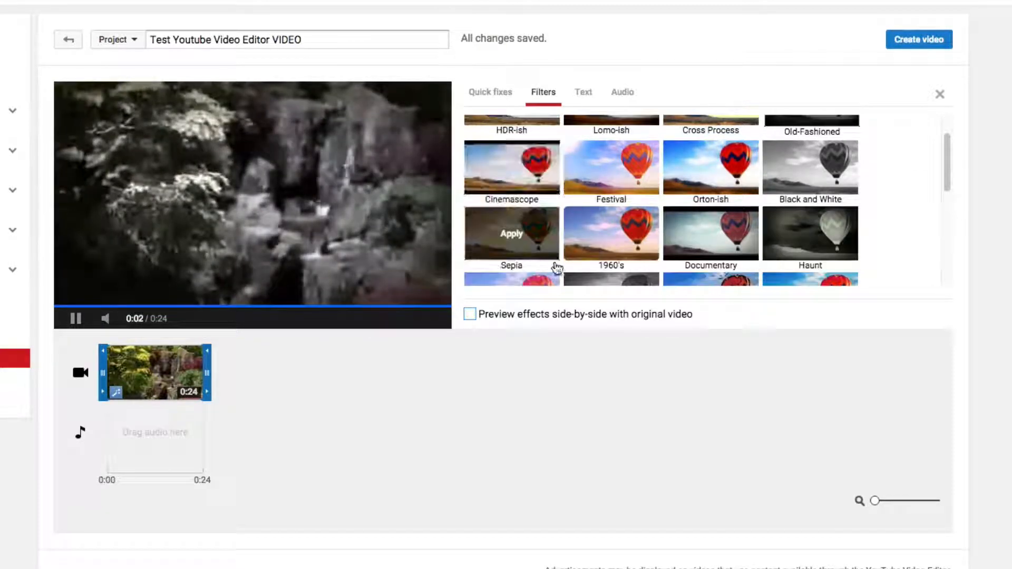
pyautogui.click(693, 185)
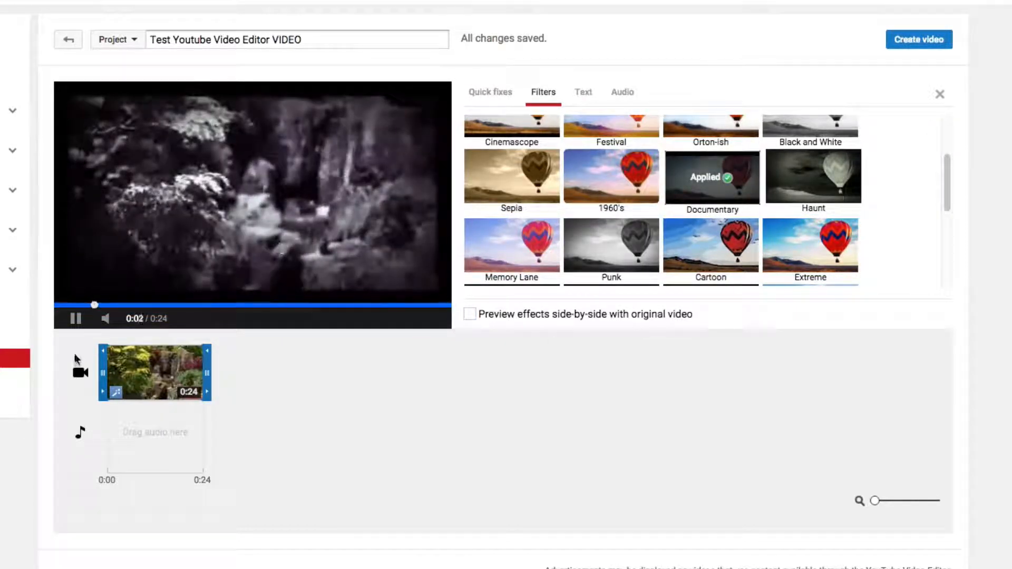
pyautogui.click(75, 318)
pyautogui.scroll(-2, 574, 235)
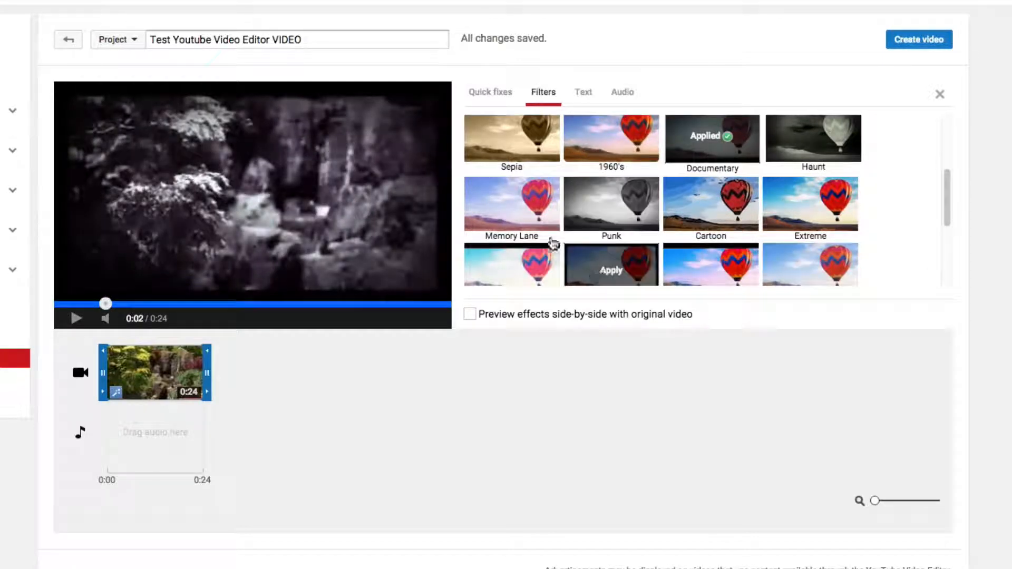
pyautogui.click(553, 234)
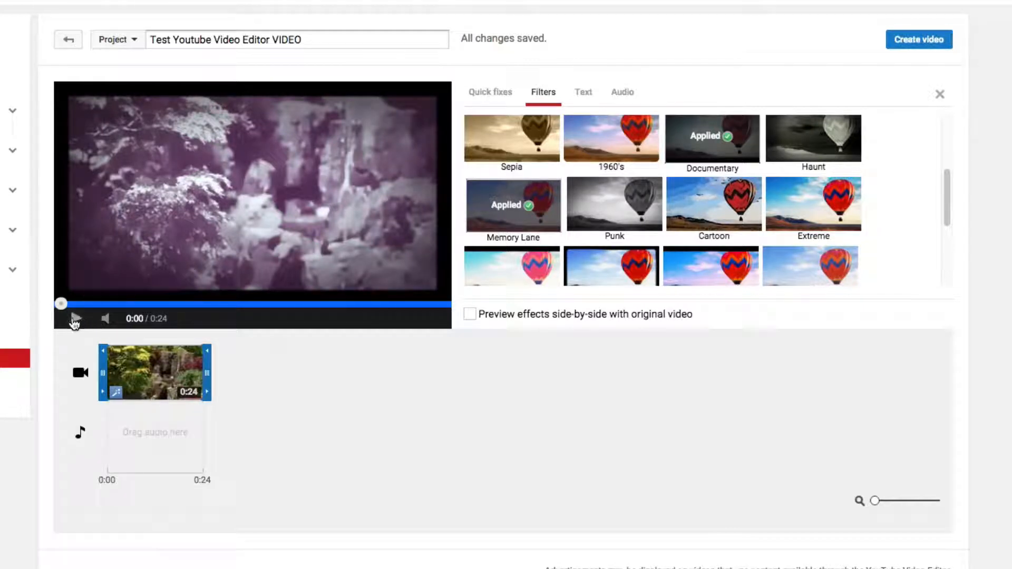
pyautogui.scroll(3, 585, 174)
pyautogui.click(507, 144)
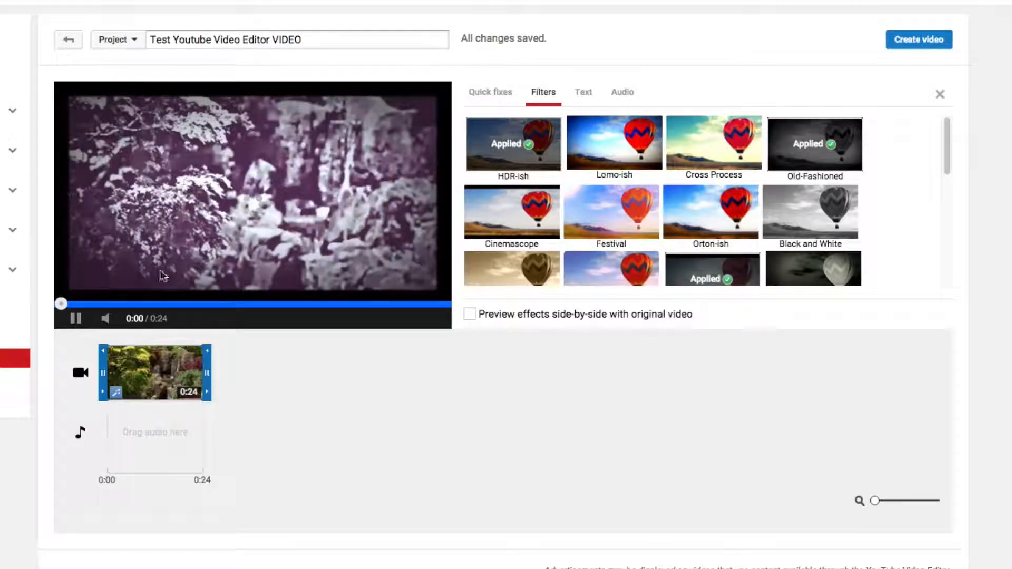
pyautogui.click(76, 319)
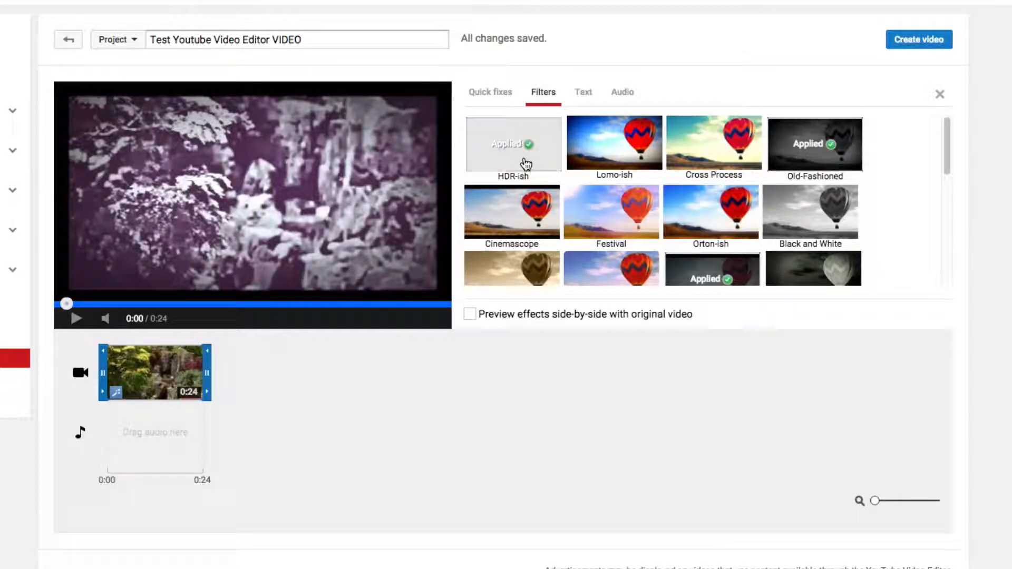
# Remove the Documentary, Old-Fashioned, HDR-ish and Memory Lane filters from the waterfall clip and pause the preview
pyautogui.scroll(-1, 527, 174)
pyautogui.click(705, 238)
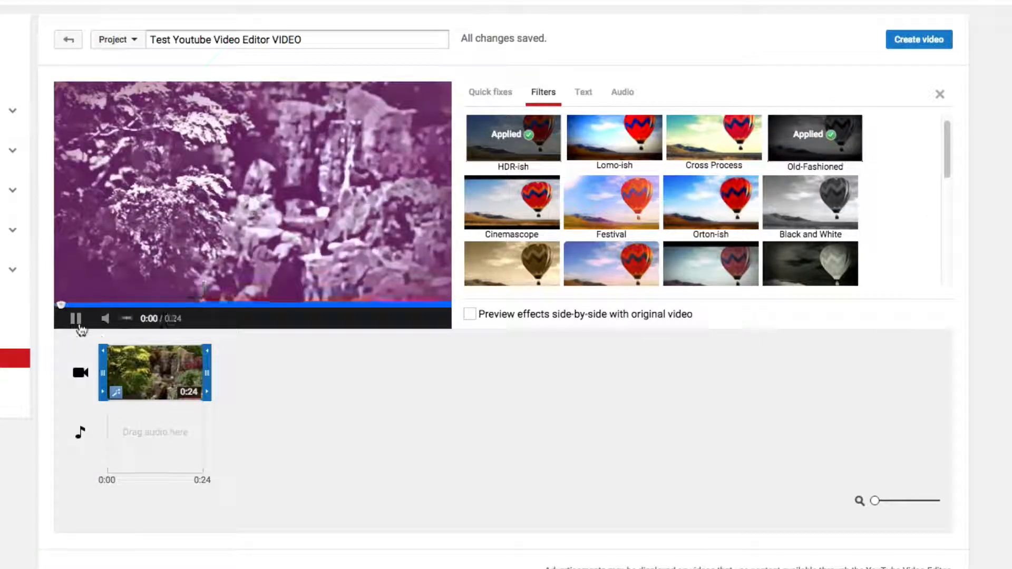
pyautogui.click(78, 323)
pyautogui.click(807, 159)
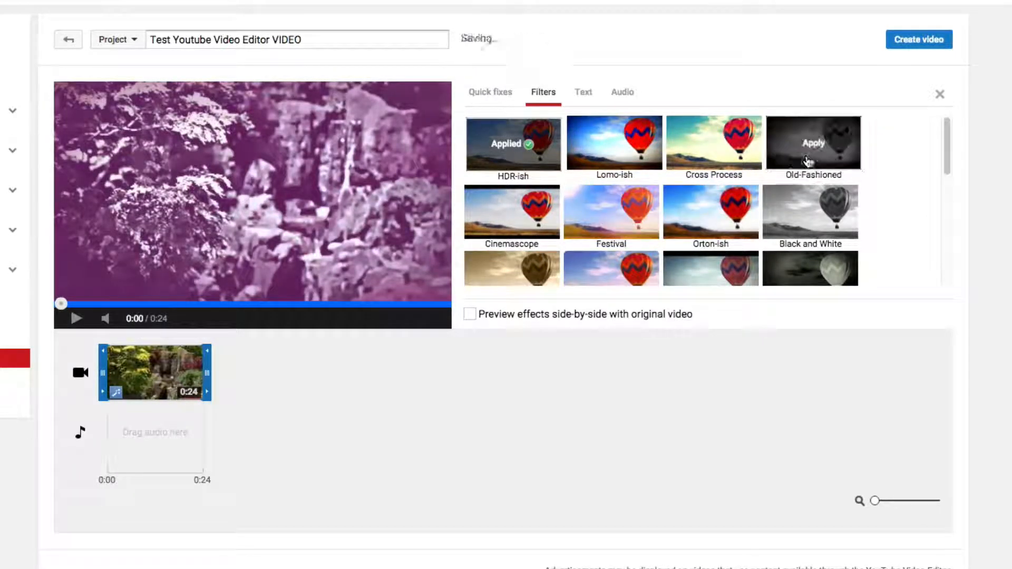
pyautogui.click(623, 220)
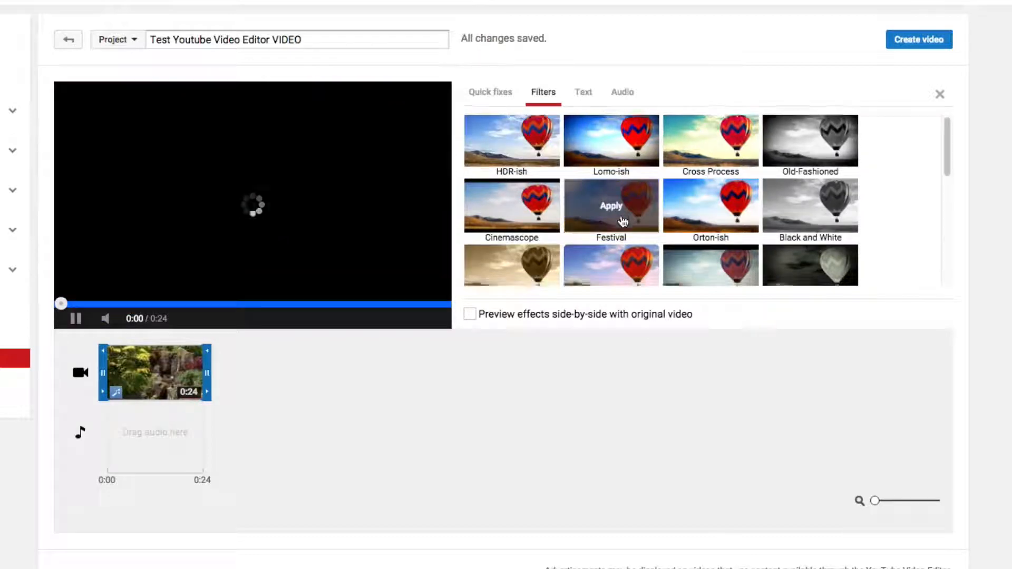
pyautogui.scroll(-6, 623, 222)
pyautogui.scroll(3, 631, 248)
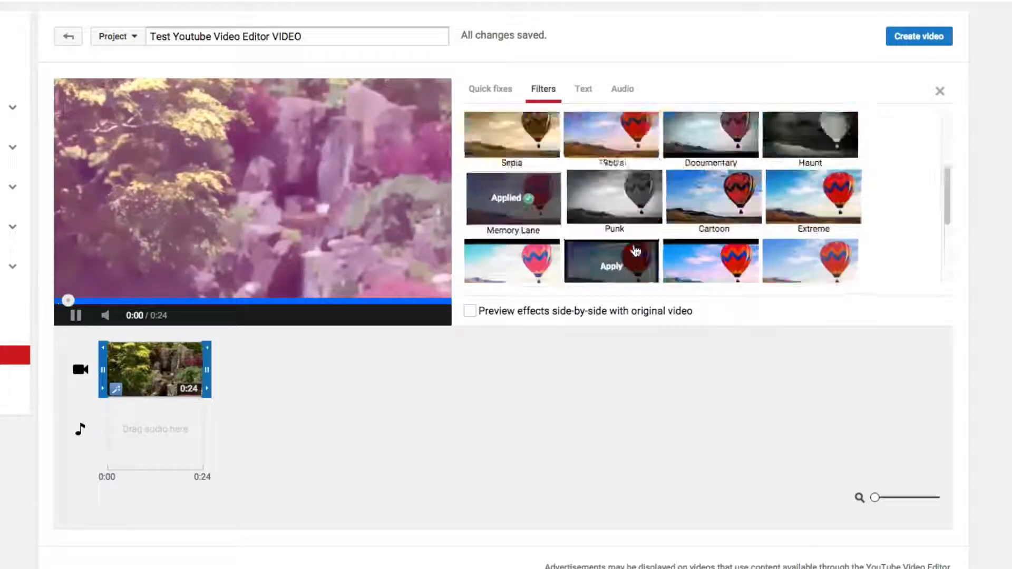
pyautogui.scroll(3, 627, 252)
pyautogui.scroll(-2, 579, 254)
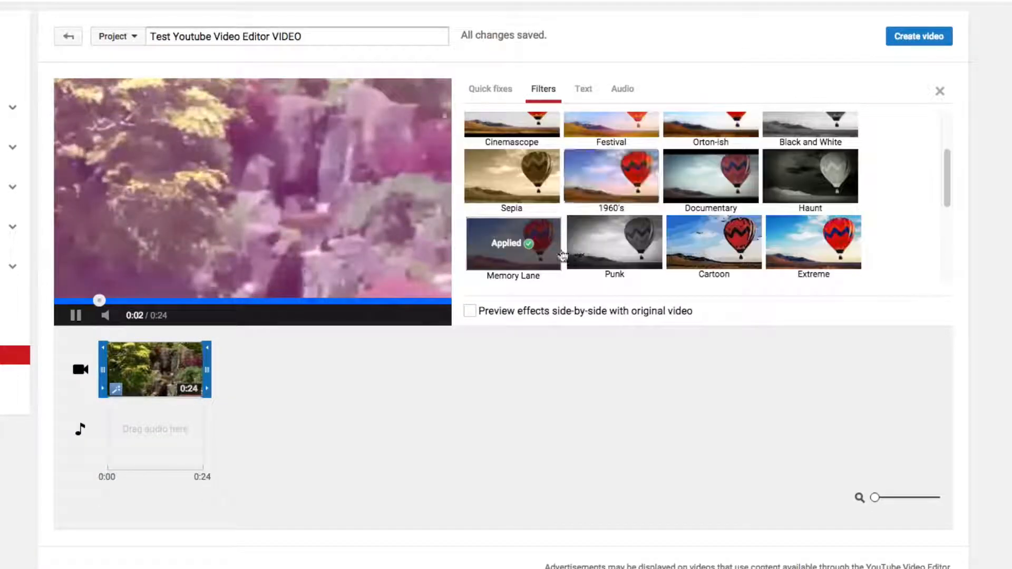
pyautogui.click(561, 254)
pyautogui.scroll(3, 574, 236)
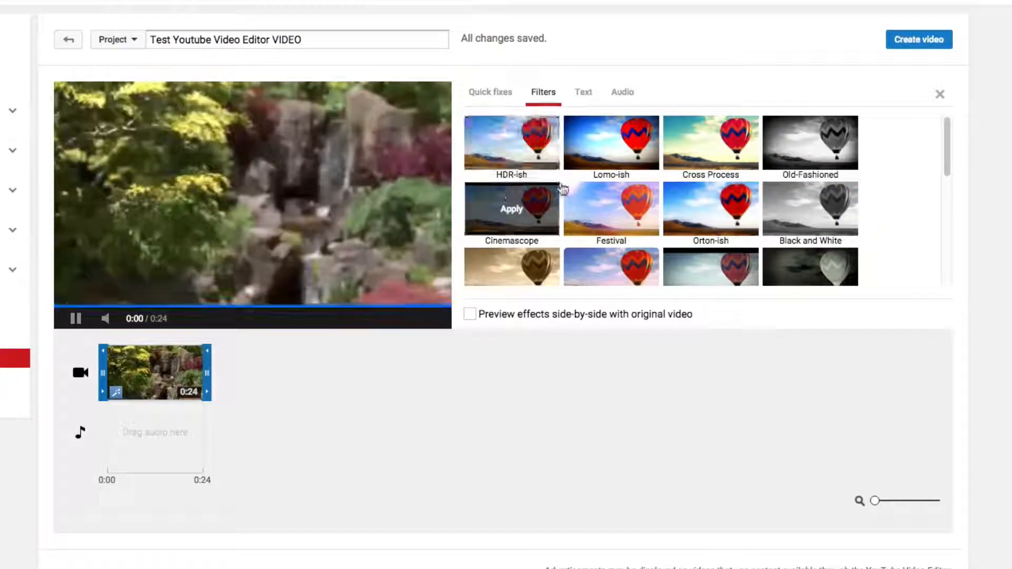
pyautogui.click(76, 318)
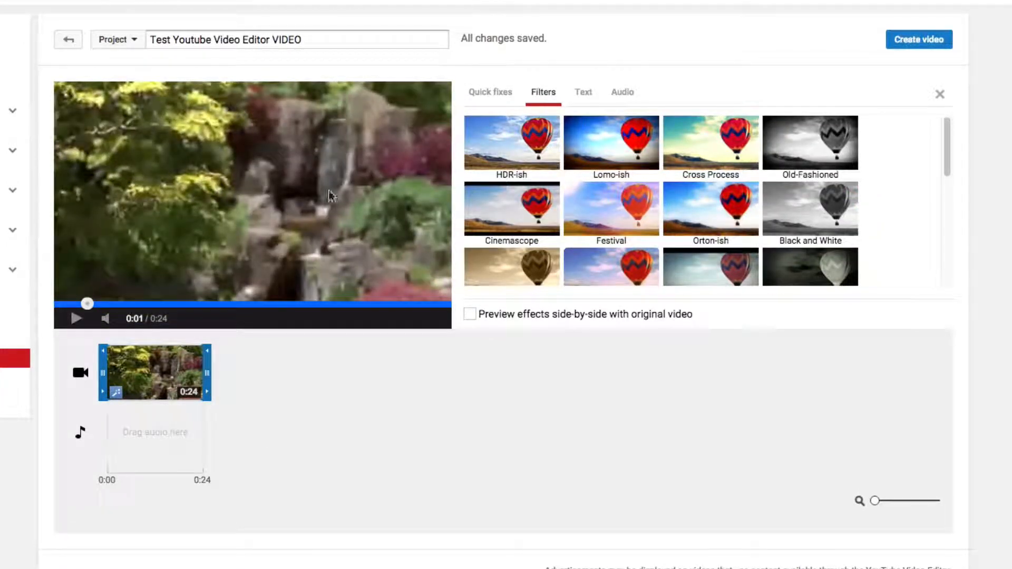
# Enable text on the waterfall clip, replace the placeholder with "TYPE TEXT HERE" and deselect the clip to apply it
pyautogui.click(584, 95)
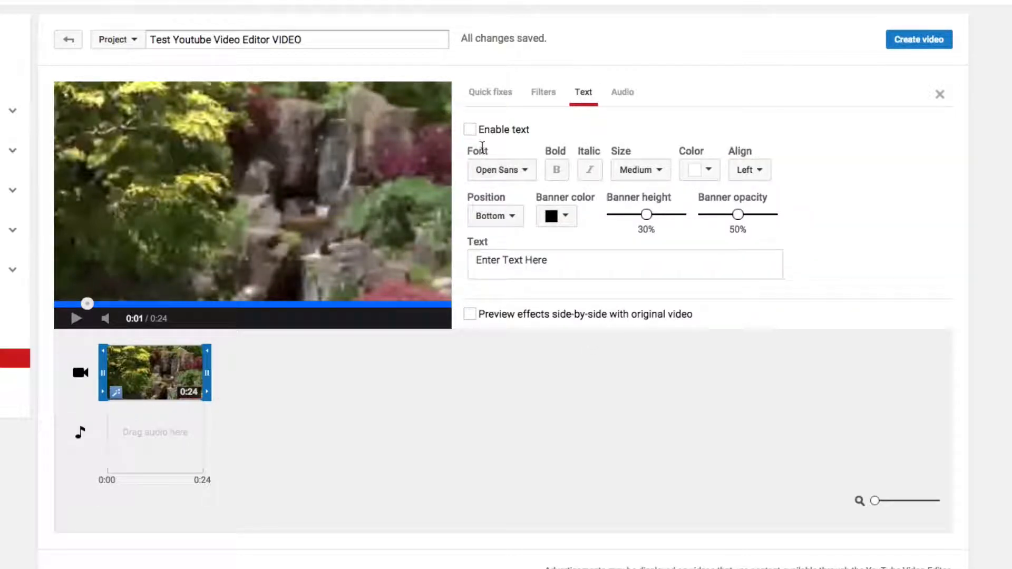
pyautogui.click(469, 129)
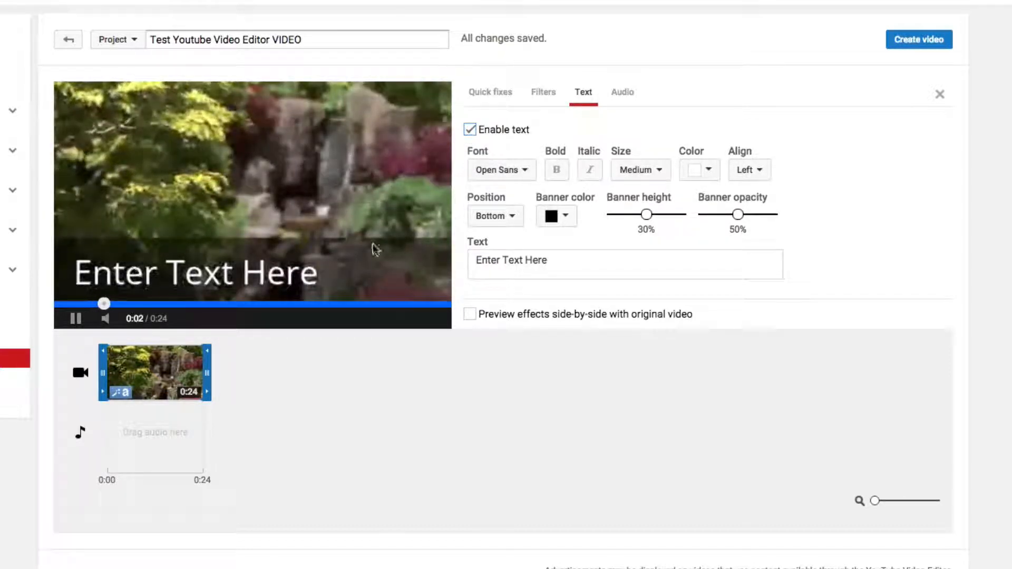
pyautogui.moveTo(477, 261); pyautogui.dragTo(567, 265)
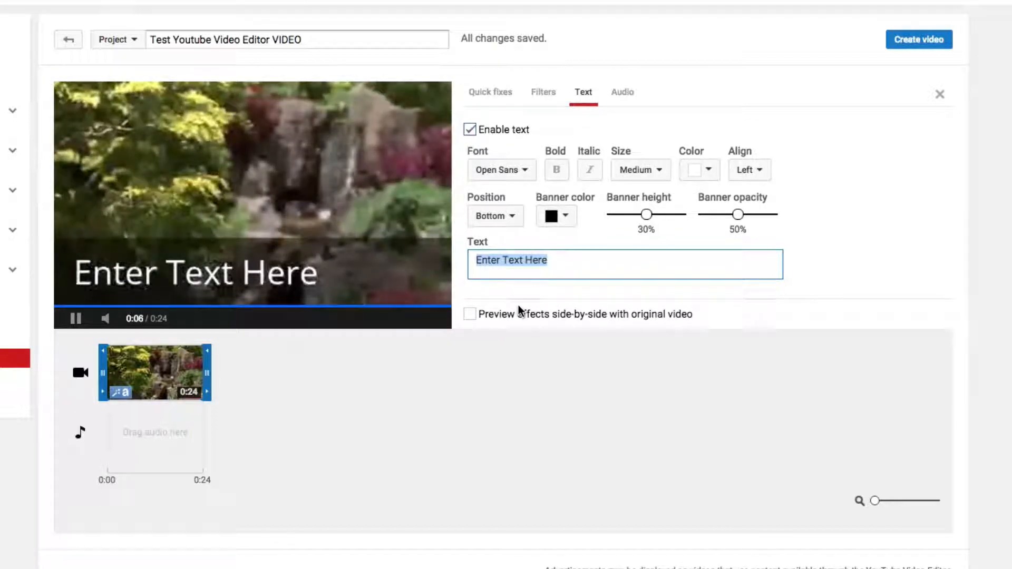
pyautogui.write('TYPE TEX')
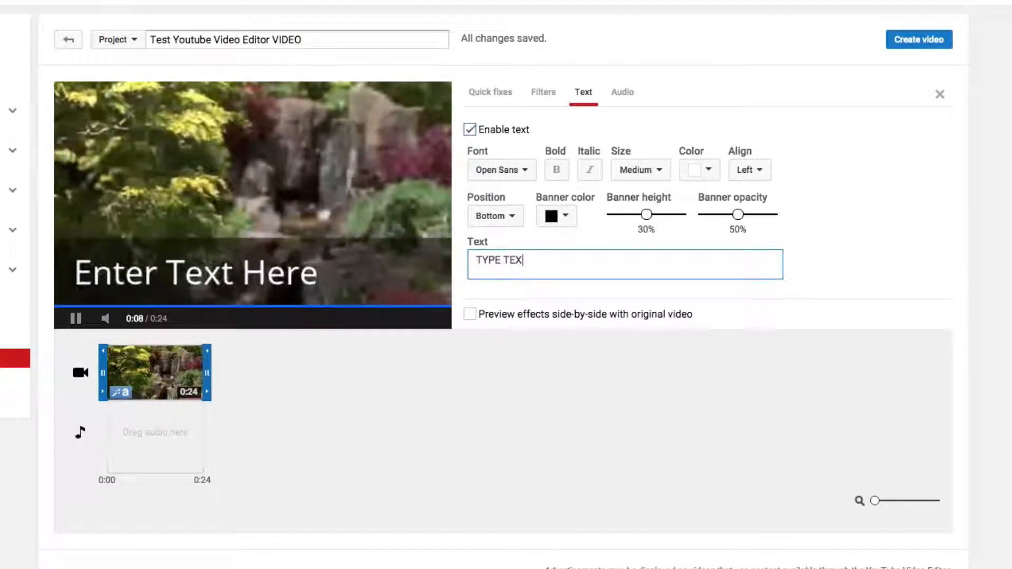
pyautogui.write('T HERE')
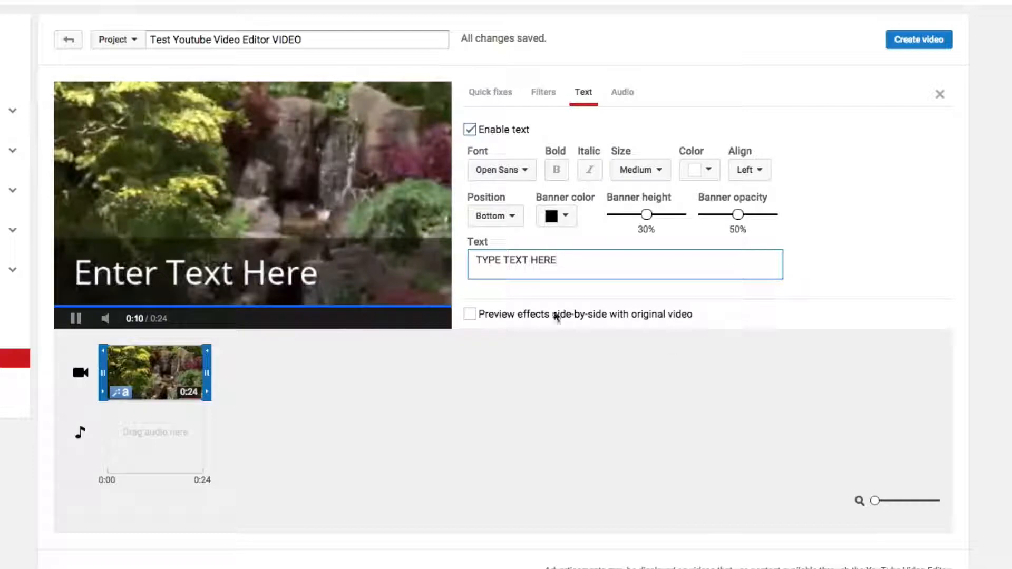
pyautogui.click(713, 396)
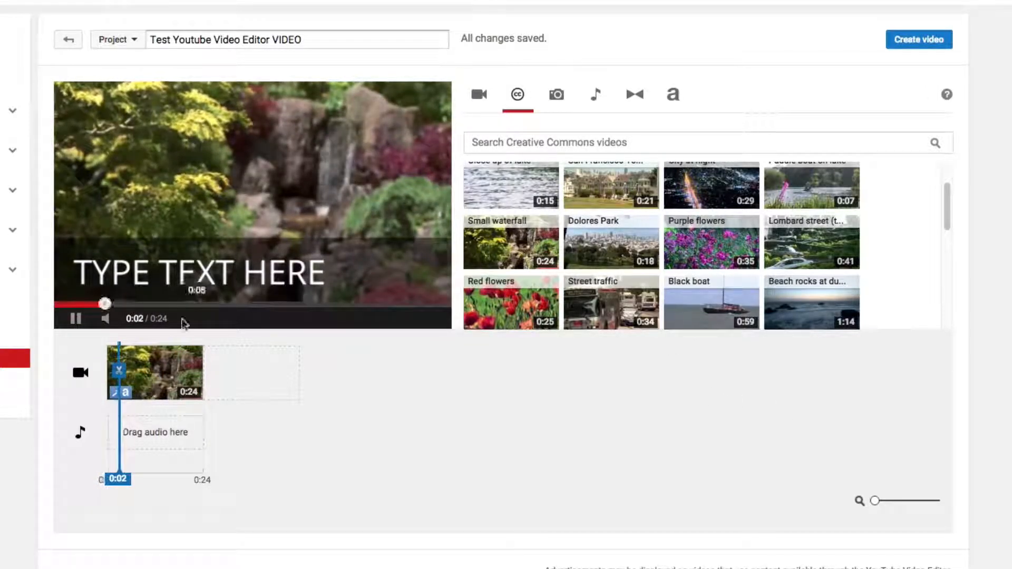
# Reselect the waterfall clip and make its overlay text bold and italic
pyautogui.click(162, 367)
pyautogui.click(585, 94)
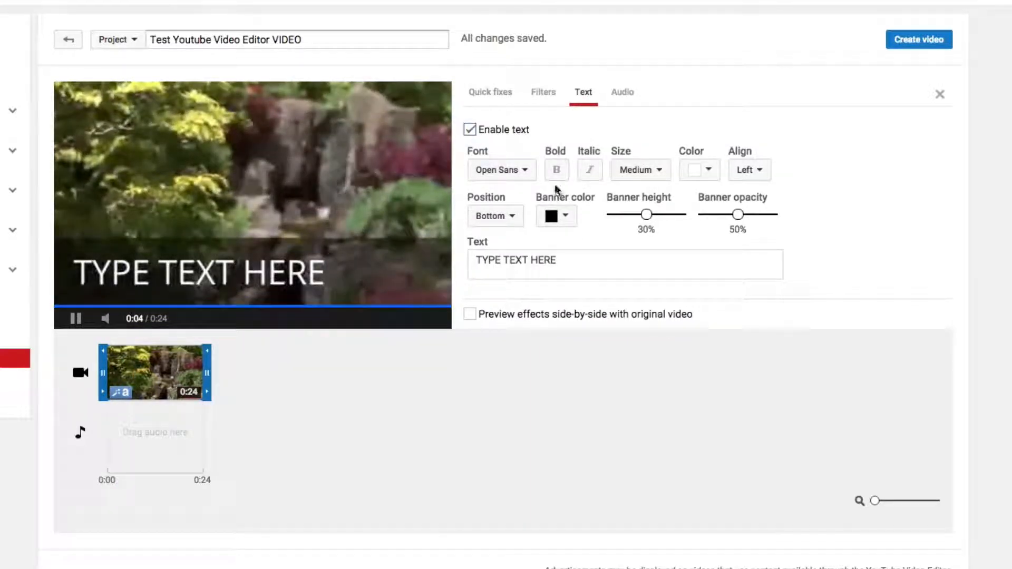
pyautogui.click(558, 170)
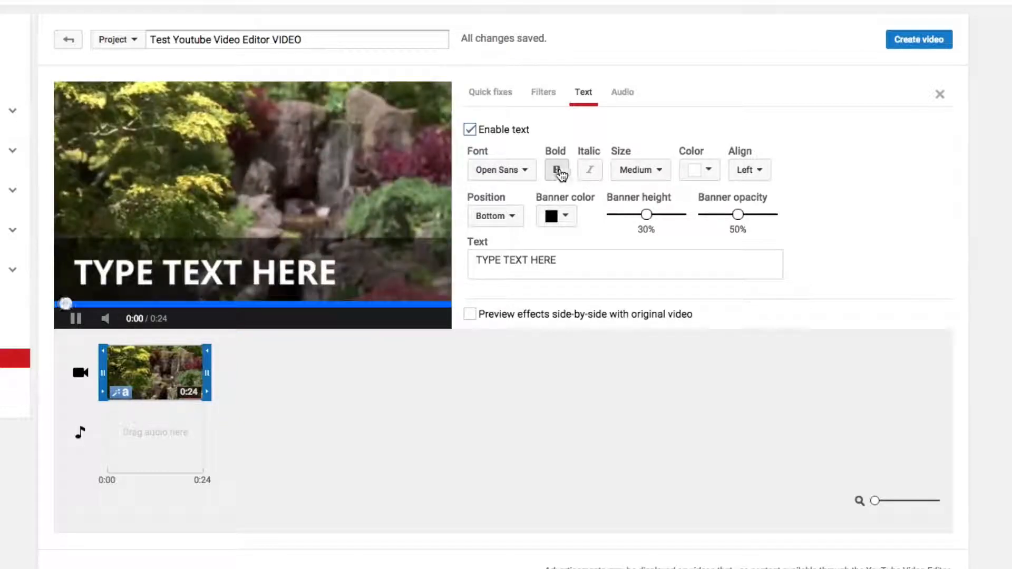
pyautogui.click(592, 172)
# Look at the text size and color choices, keep the size at Medium and set the text alignment to Center
pyautogui.click(638, 169)
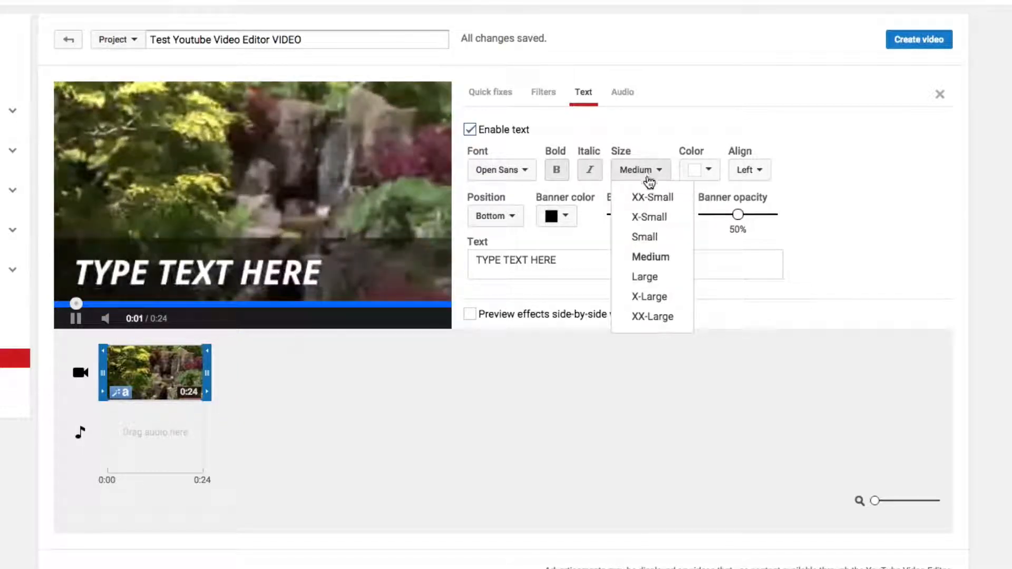
pyautogui.click(645, 256)
pyautogui.click(709, 170)
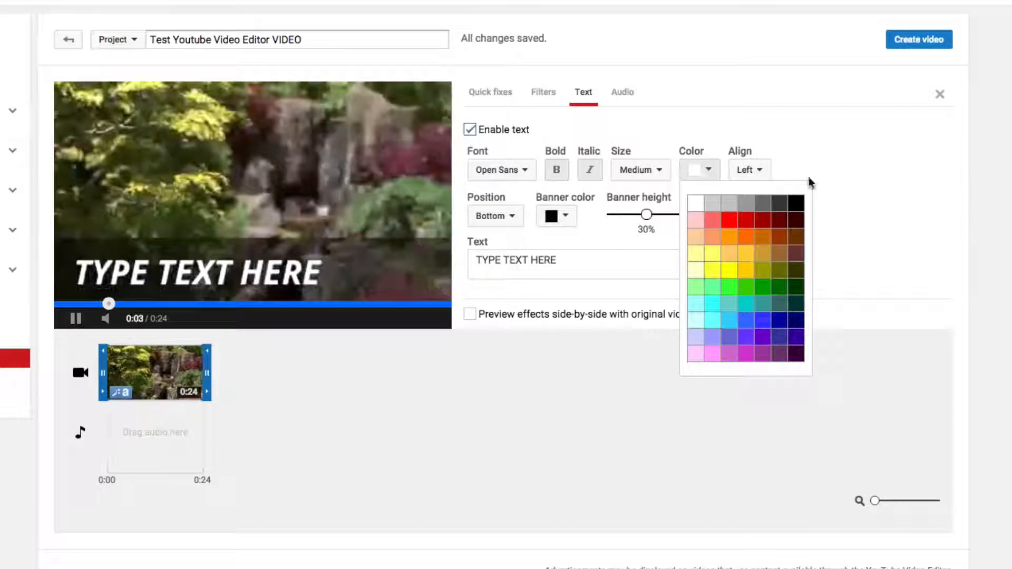
pyautogui.click(759, 167)
pyautogui.click(749, 169)
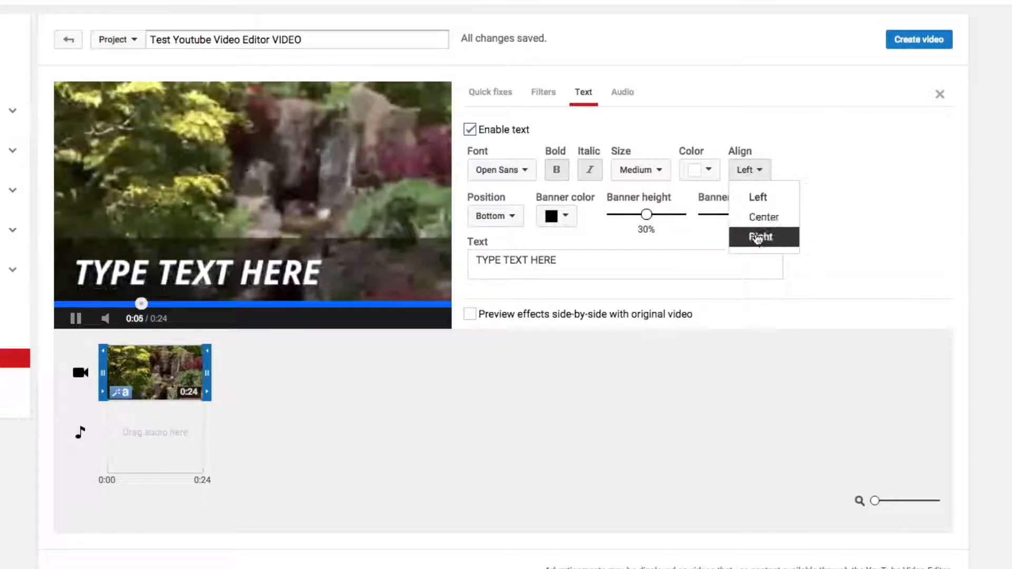
pyautogui.click(762, 218)
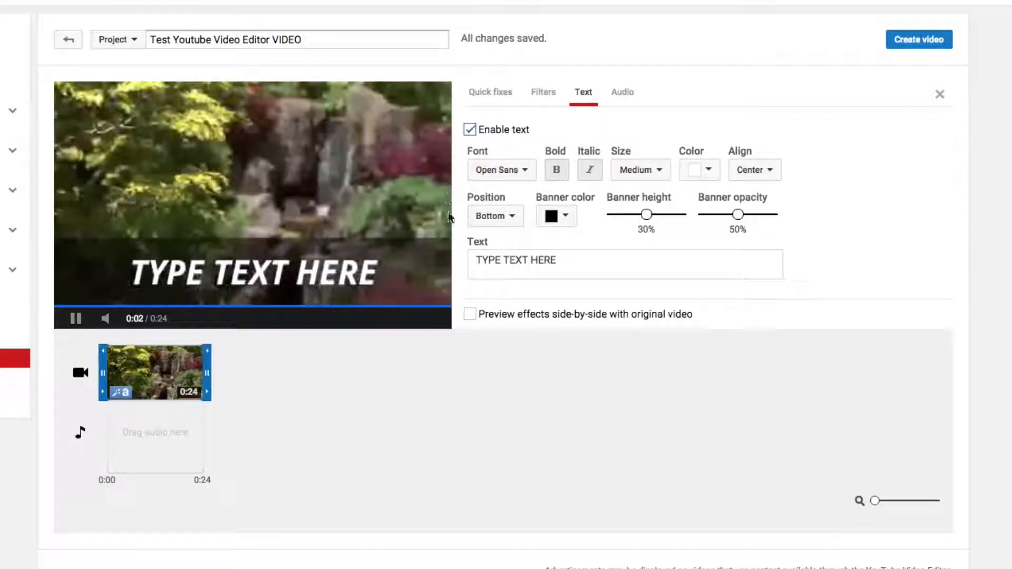
# Try the text banner in the Center position and move it back to Bottom
pyautogui.click(506, 220)
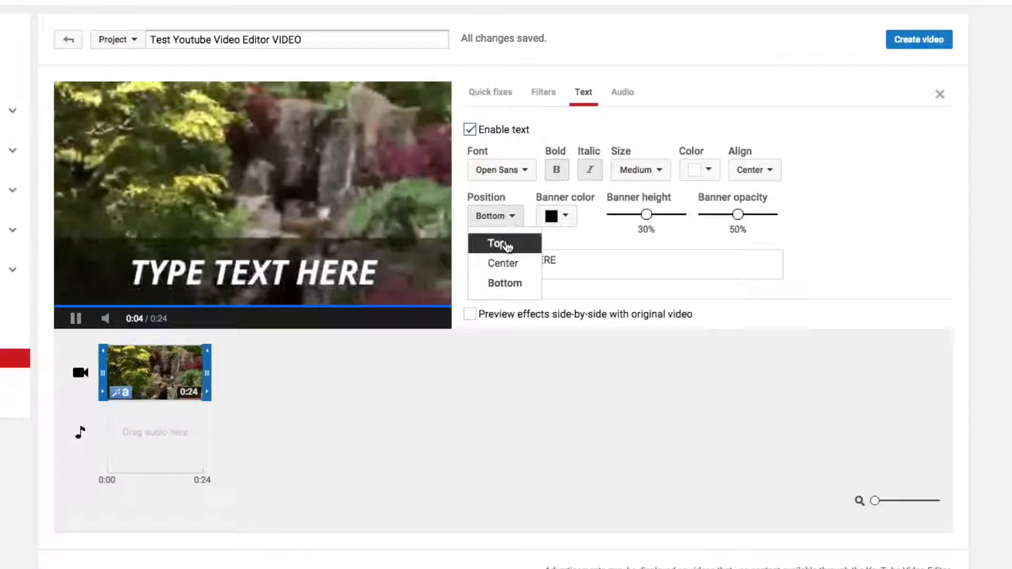
pyautogui.click(504, 263)
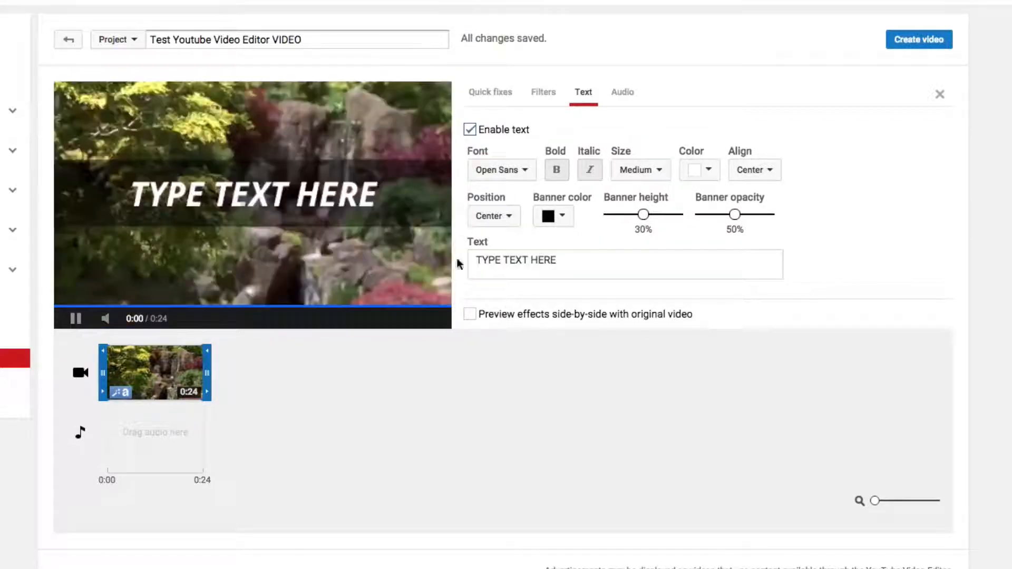
pyautogui.click(507, 219)
pyautogui.click(505, 282)
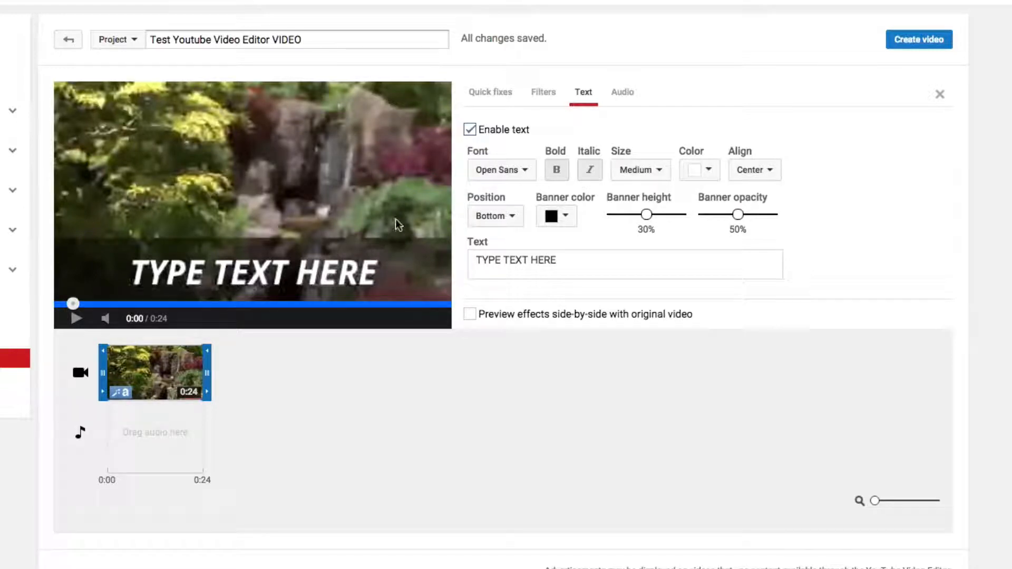
# Open the waterfall clip's audio settings and play the preview
pyautogui.click(619, 96)
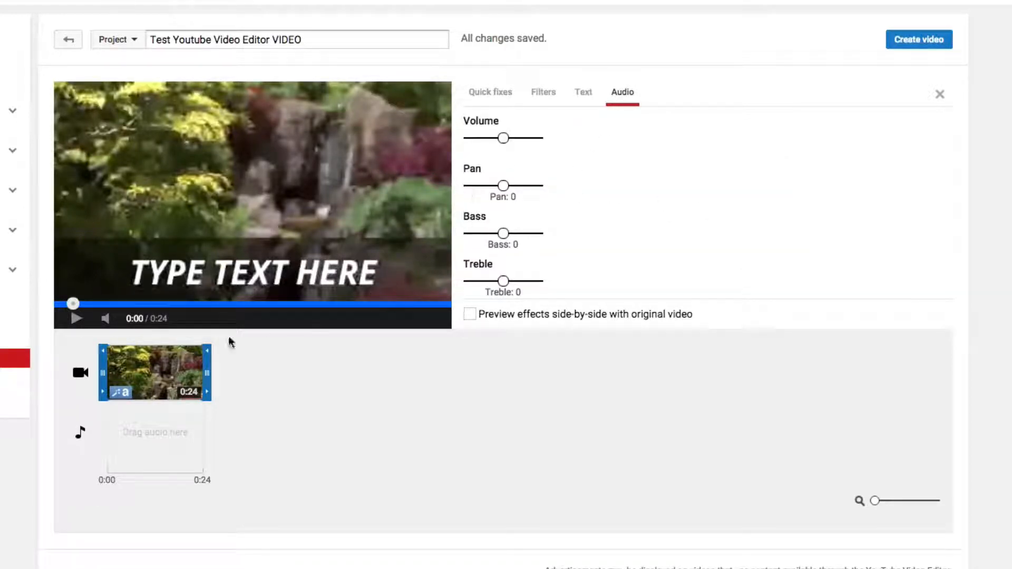
pyautogui.moveTo(154, 386)
pyautogui.press('space')
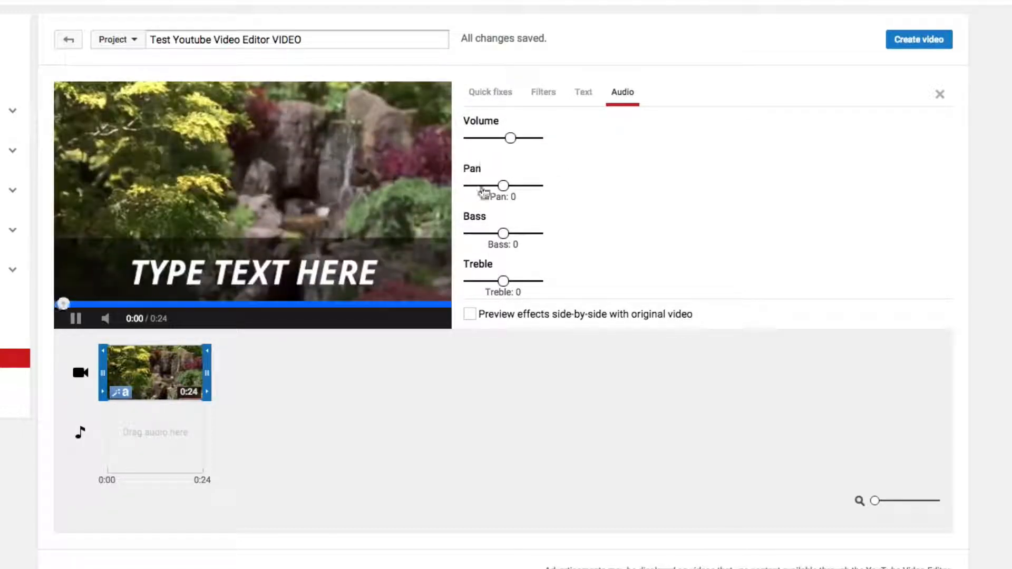
# Pause the preview, close the waterfall clip's audio settings and stop the project playback
pyautogui.click(76, 324)
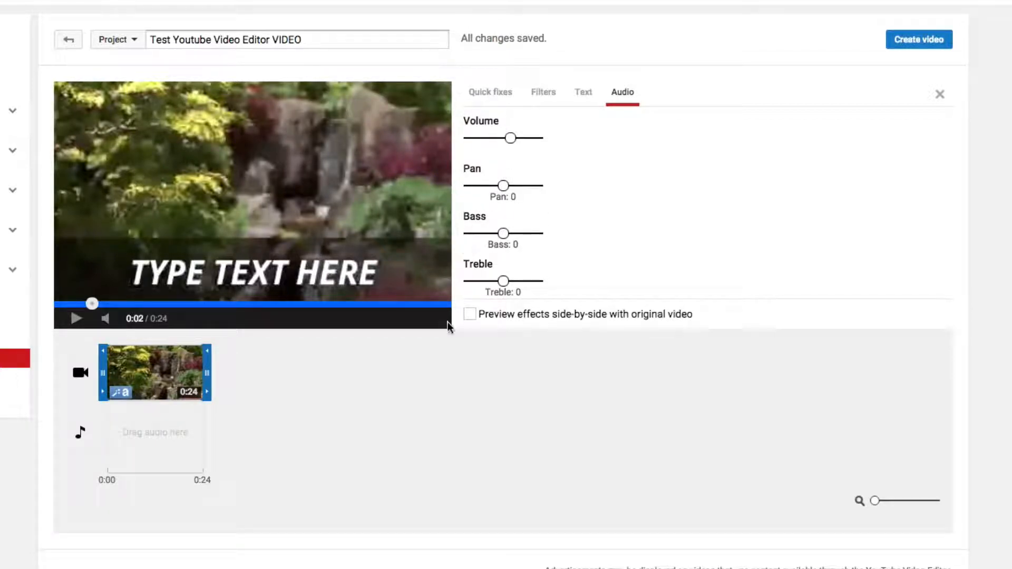
pyautogui.click(418, 400)
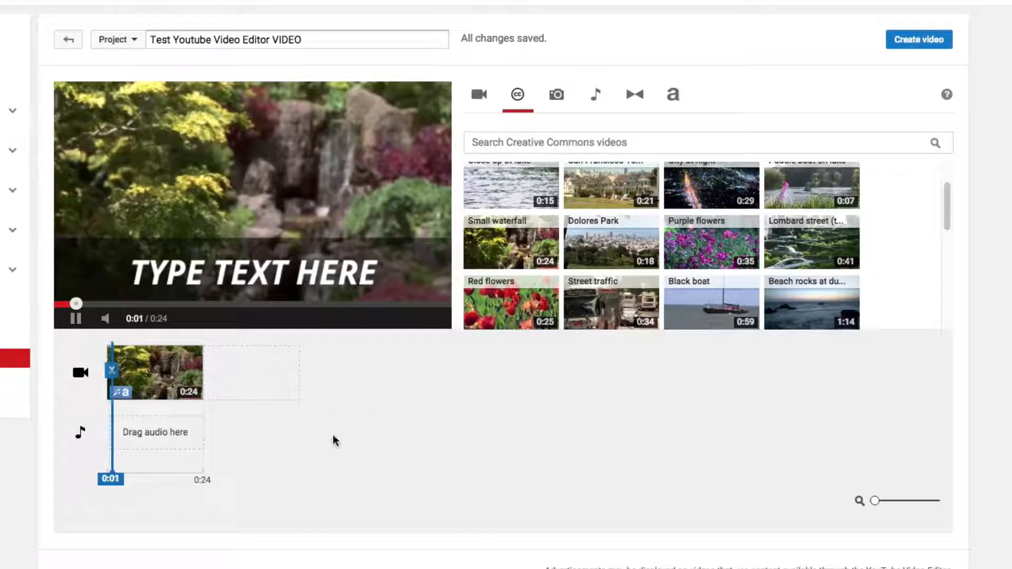
pyautogui.click(75, 319)
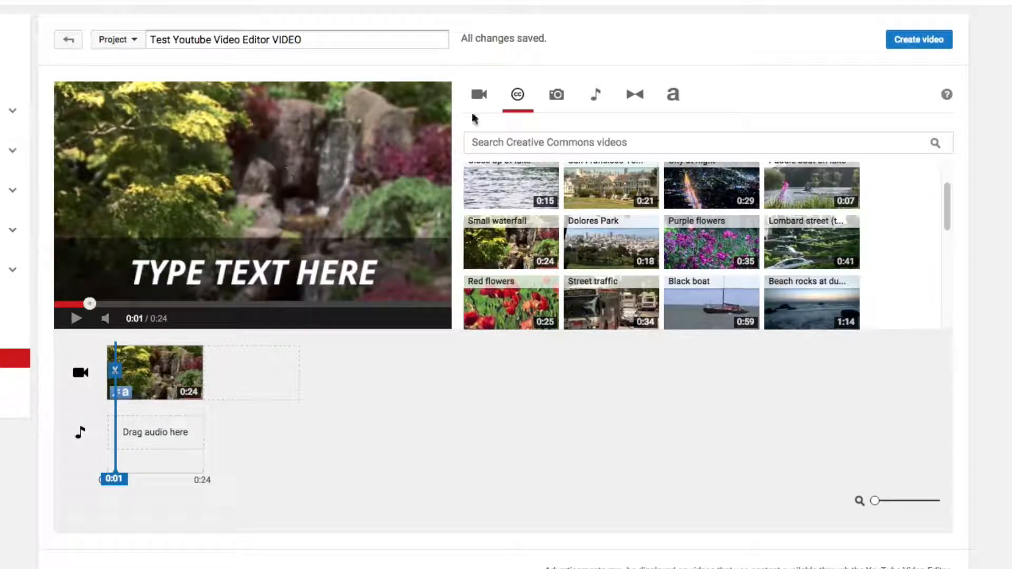
# Upload the photos cat-179842_640.jpg, Edinburgh_Castle_buildings.JPG and dog-pet-fur-brown.jpg from the Desktop into the editor's photo collection
pyautogui.click(562, 100)
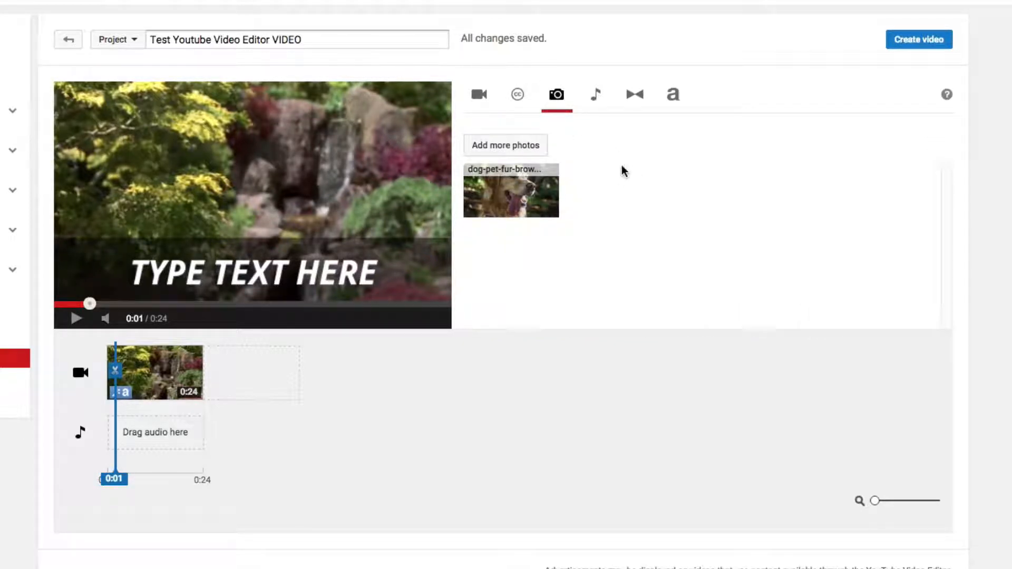
pyautogui.click(512, 147)
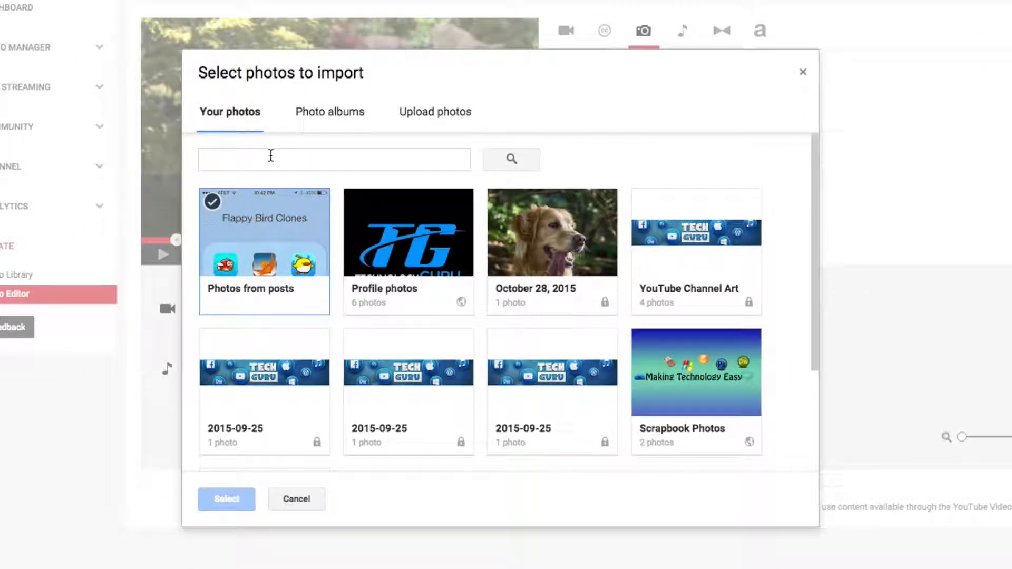
pyautogui.click(431, 120)
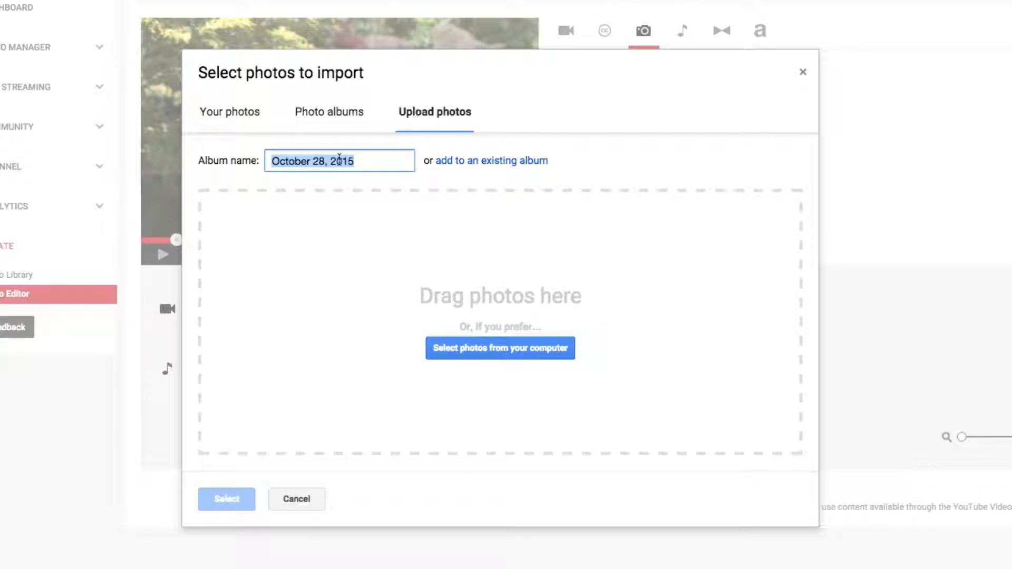
pyautogui.click(476, 354)
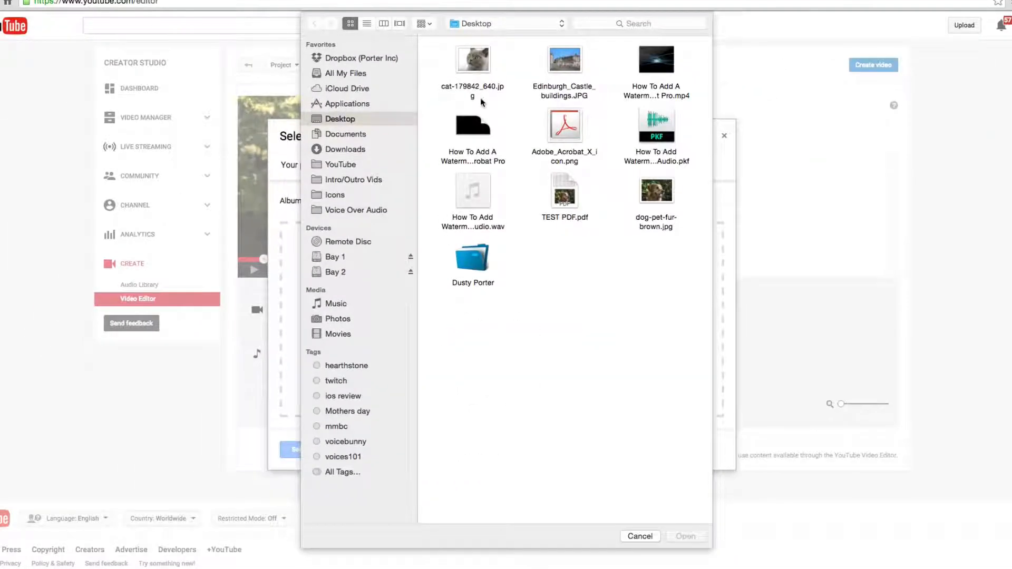
pyautogui.click(481, 95)
pyautogui.click(559, 91)
pyautogui.keyDown('super'); pyautogui.click(468, 92); pyautogui.keyUp('super')
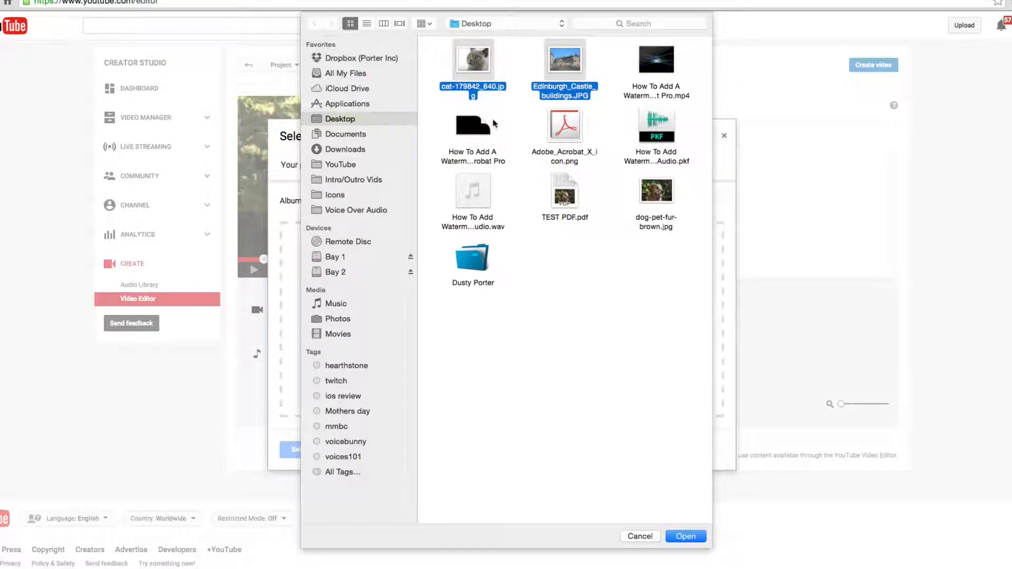
pyautogui.keyDown('super'); pyautogui.click(636, 226); pyautogui.keyUp('super')
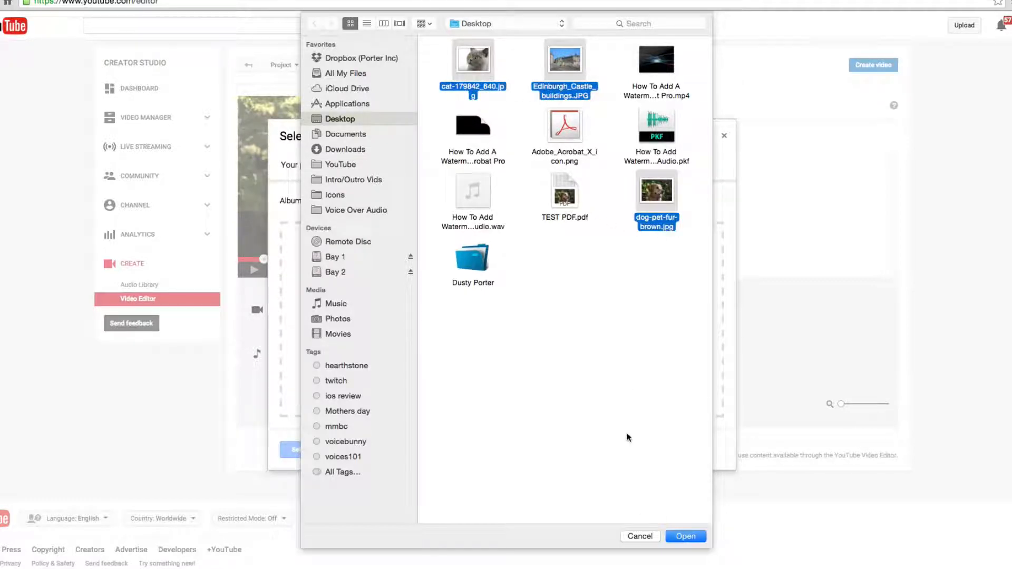
pyautogui.click(685, 536)
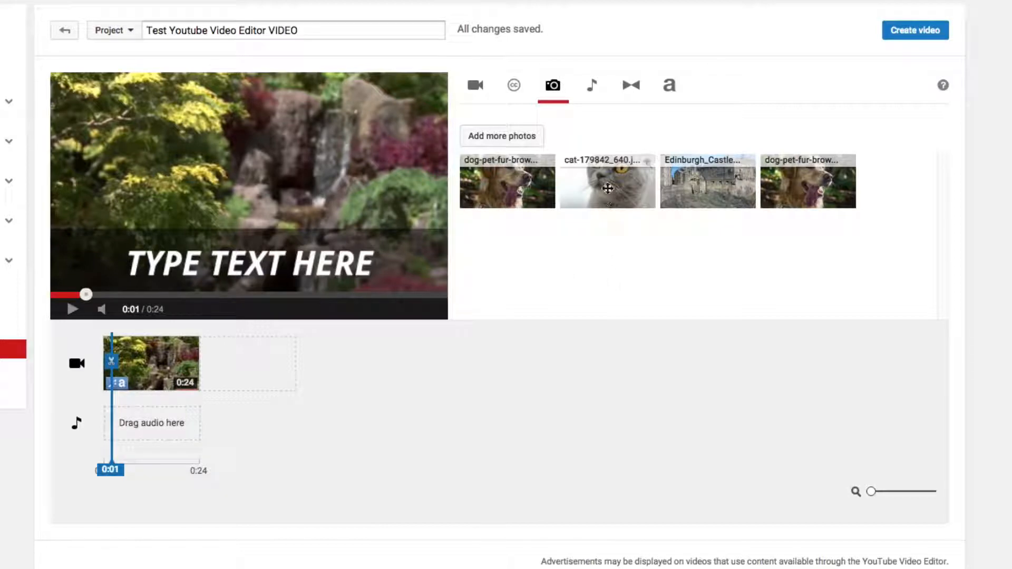
# Add the cat photo to the video track after the waterfall clip and select it
pyautogui.moveTo(707, 116); pyautogui.dragTo(516, 343)
pyautogui.moveTo(426, 406); pyautogui.dragTo(256, 363)
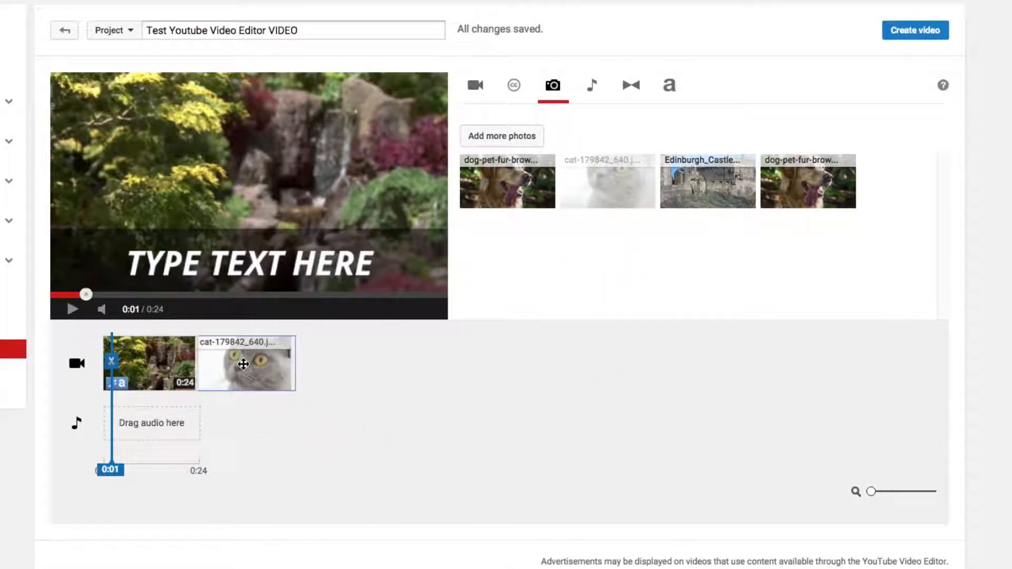
pyautogui.click(257, 362)
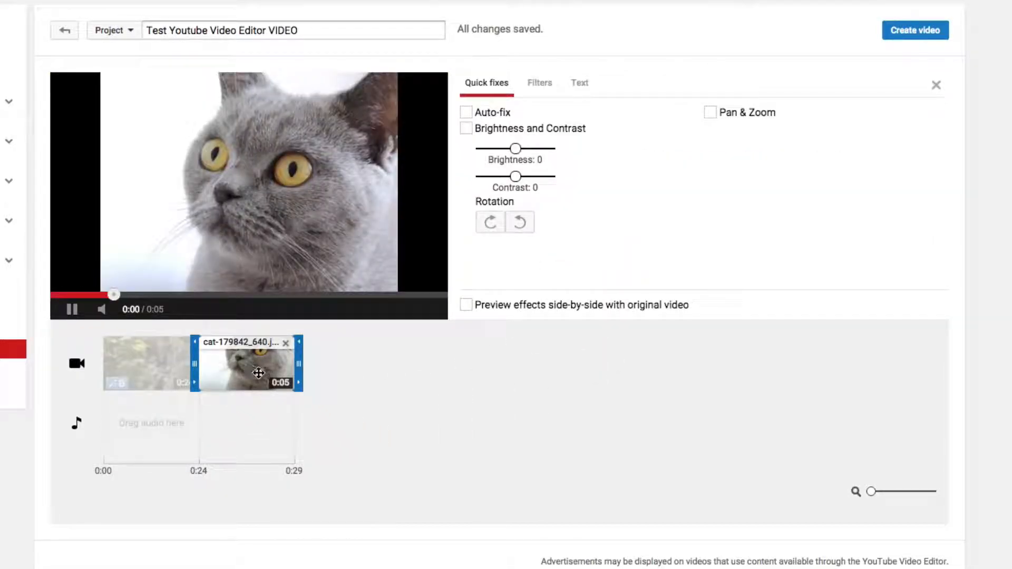
# Play the cat photo's preview, reselect the photo on the timeline and pause playback
pyautogui.moveTo(302, 387); pyautogui.dragTo(305, 383)
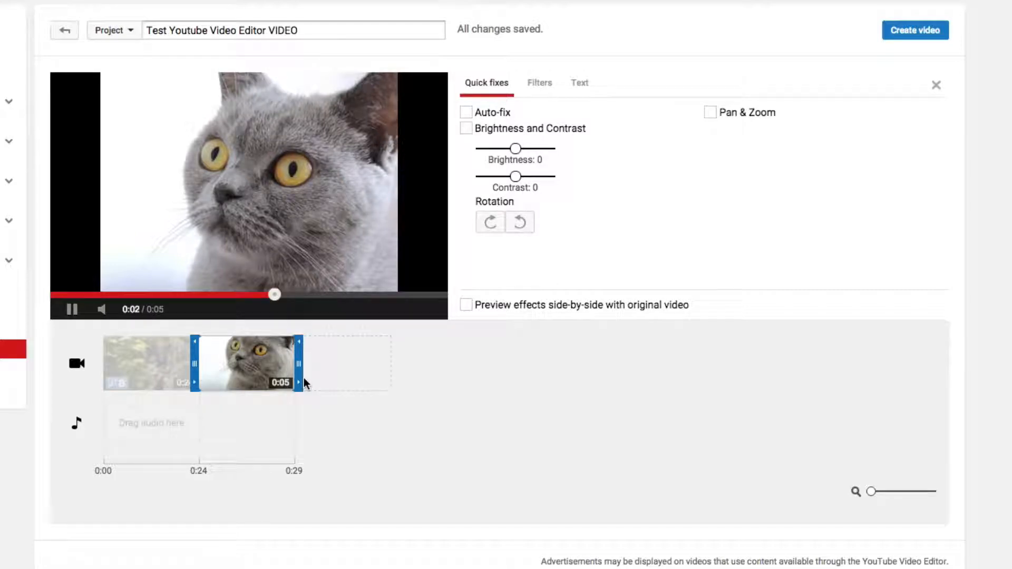
pyautogui.scroll(-1, 306, 385)
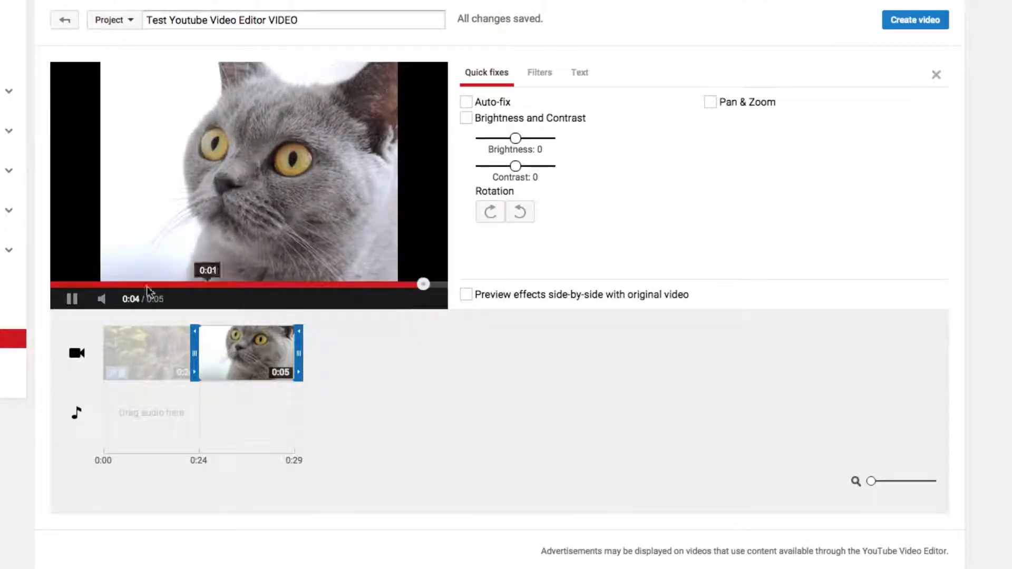
pyautogui.moveTo(249, 354); pyautogui.dragTo(257, 359)
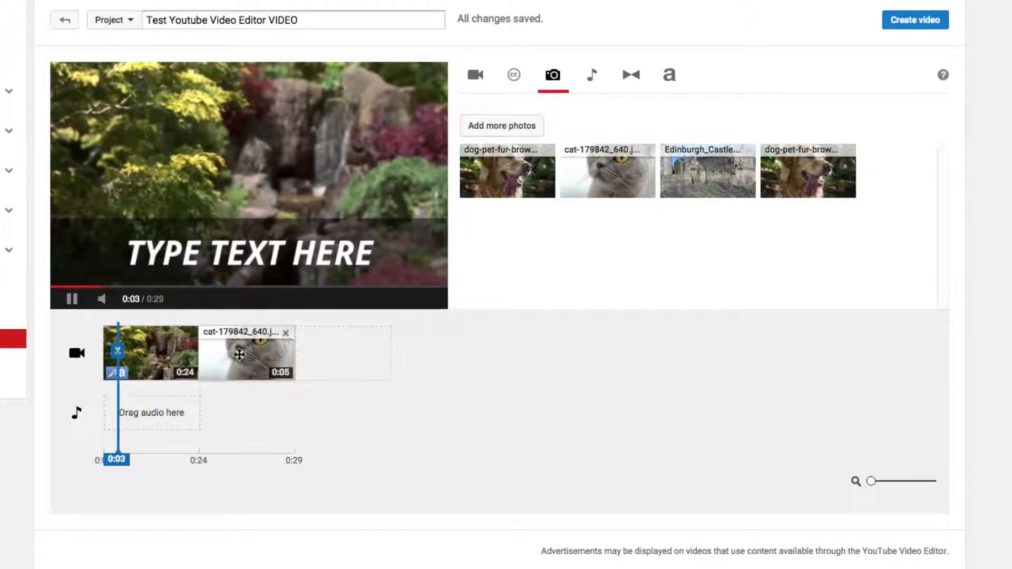
pyautogui.click(205, 347)
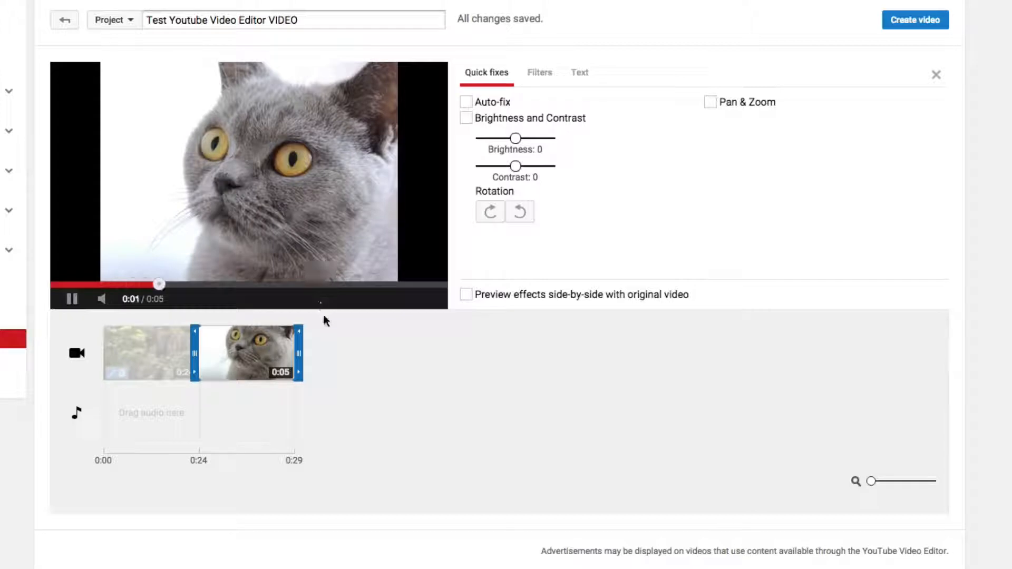
pyautogui.click(73, 299)
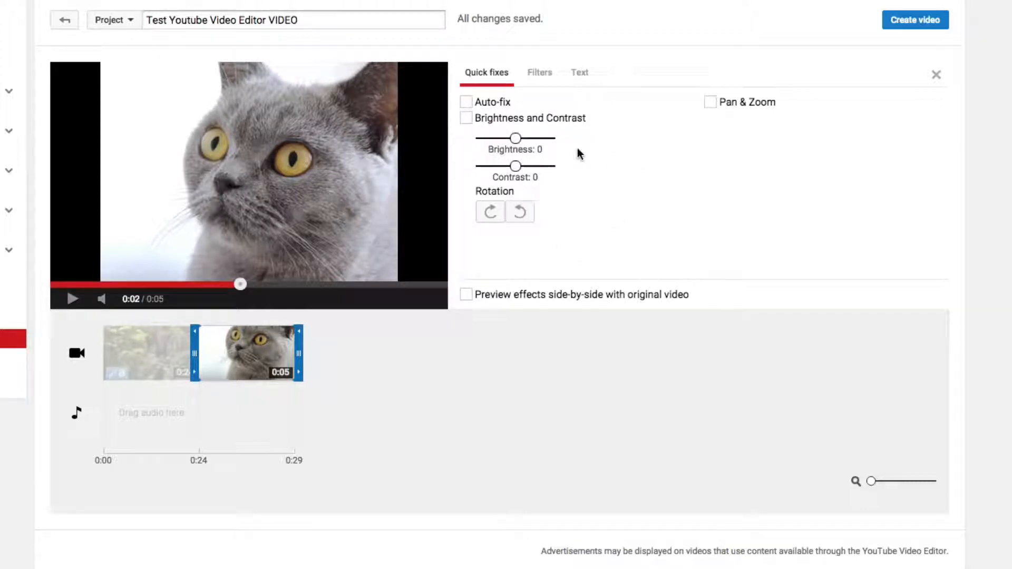
# Look through the filters, text options and quick fixes available for the cat photo, and close its settings
pyautogui.click(543, 87)
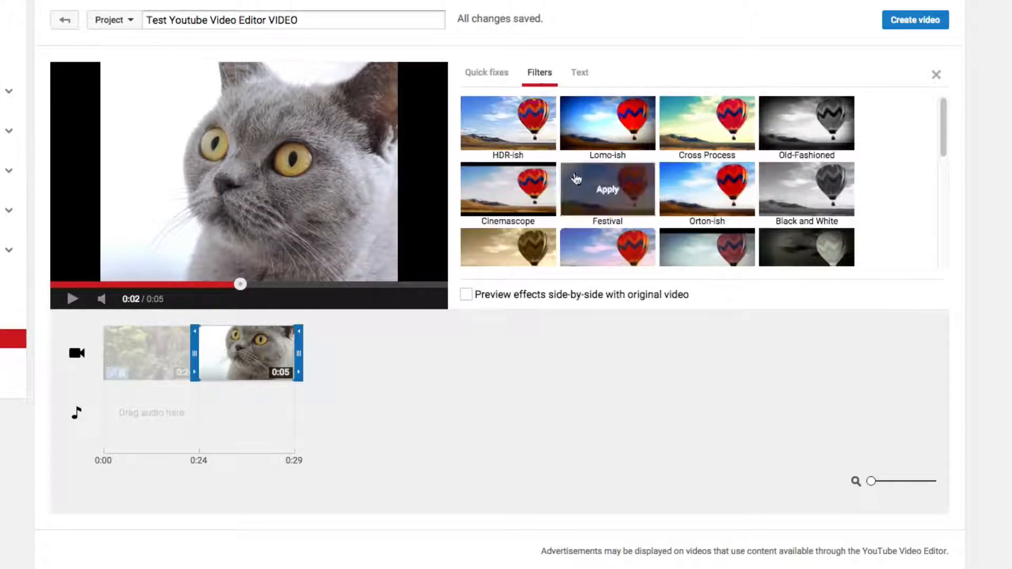
pyautogui.click(578, 75)
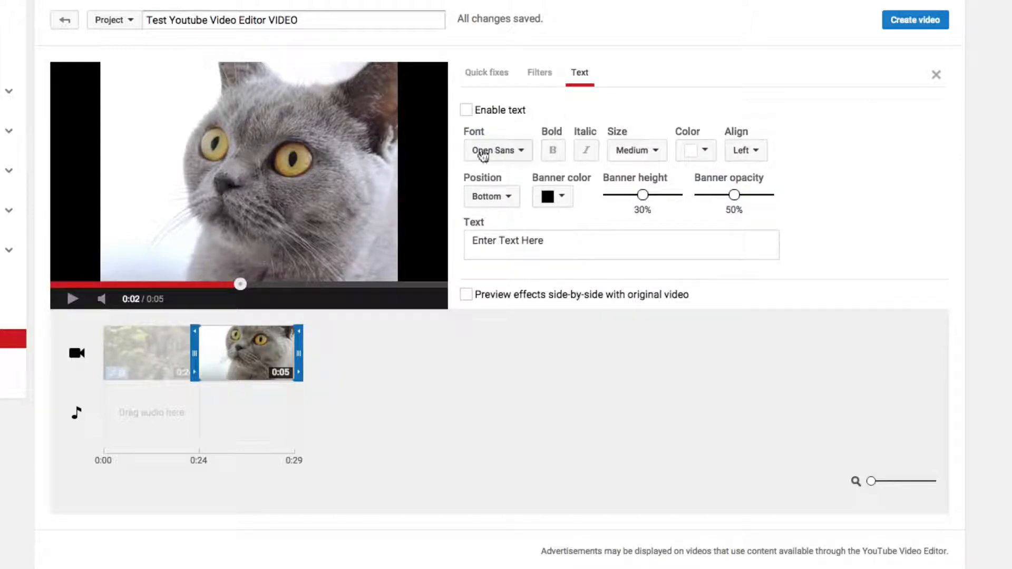
pyautogui.click(486, 73)
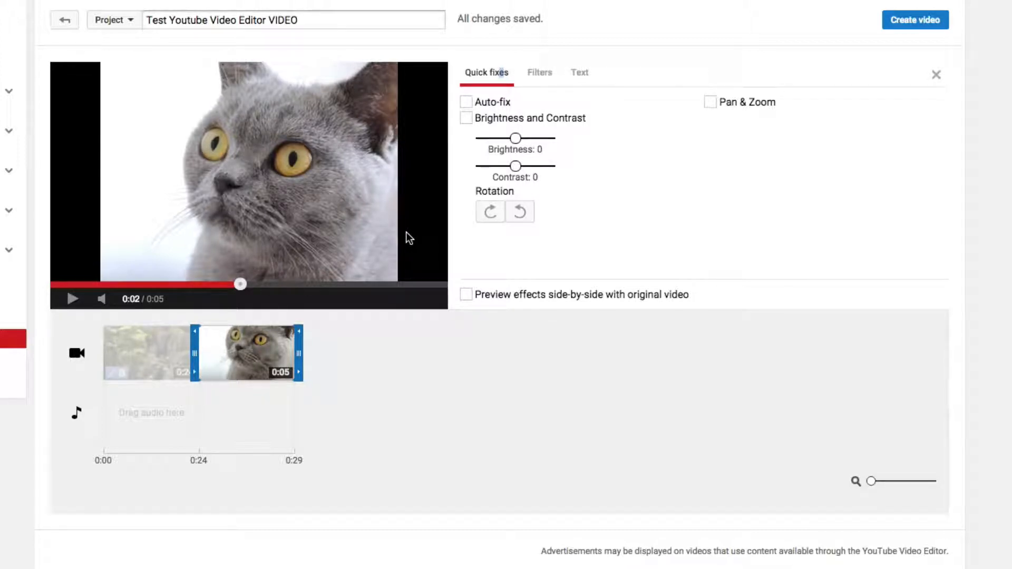
pyautogui.click(397, 413)
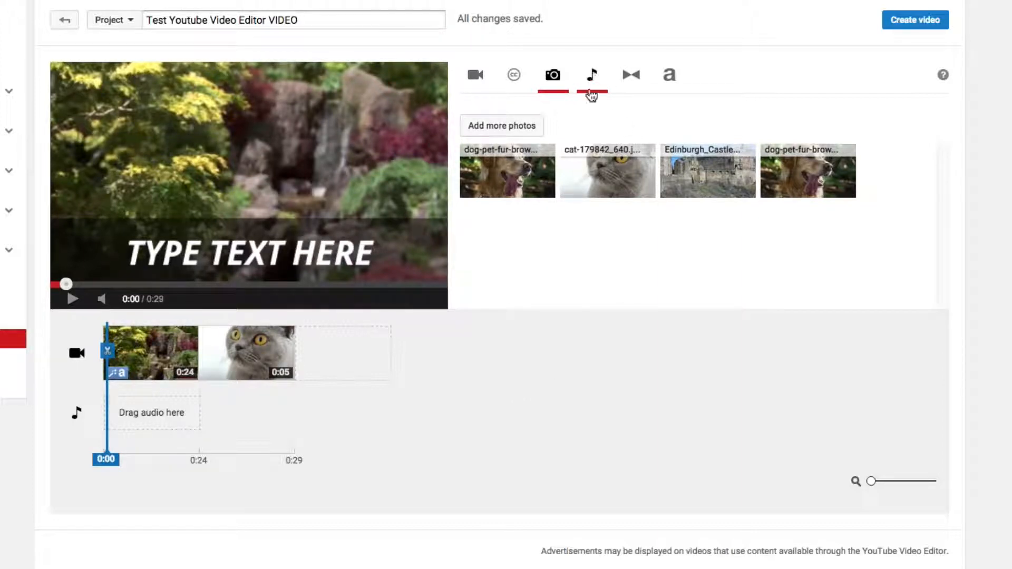
# Add a Star transition between the waterfall clip and the cat photo, and preview it from 0:18
pyautogui.click(625, 82)
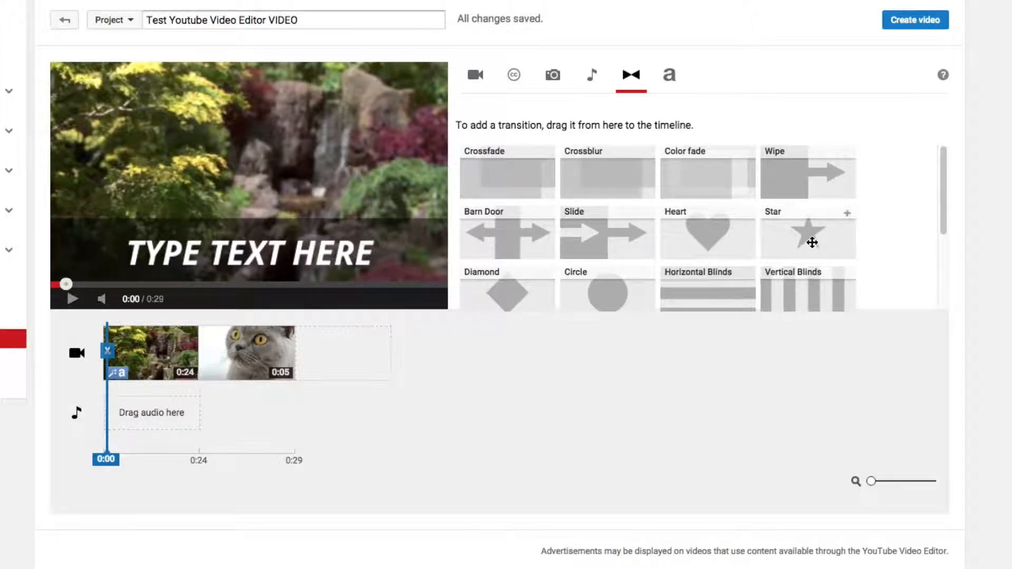
pyautogui.moveTo(811, 242); pyautogui.dragTo(200, 350)
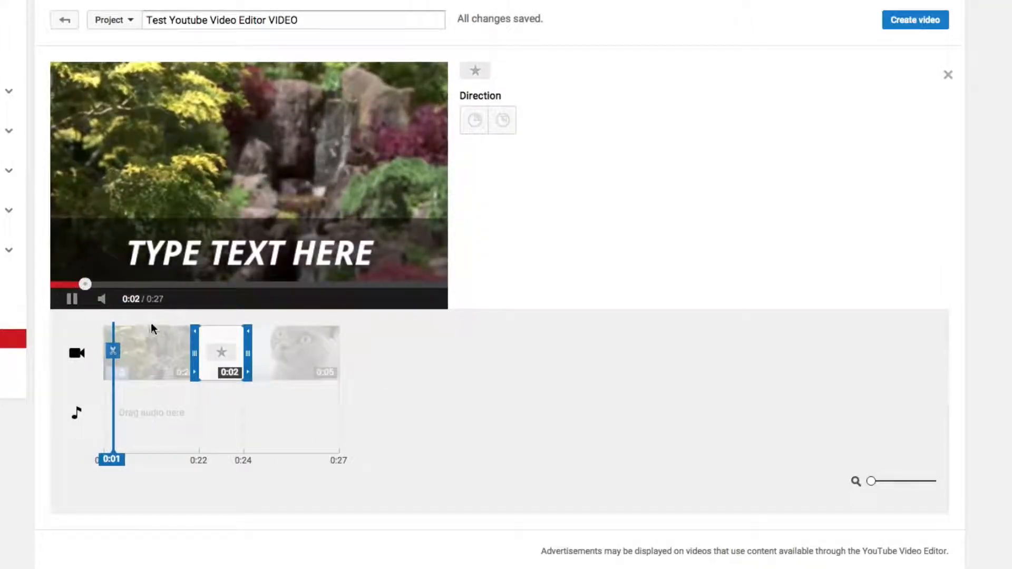
pyautogui.moveTo(116, 453); pyautogui.dragTo(180, 460)
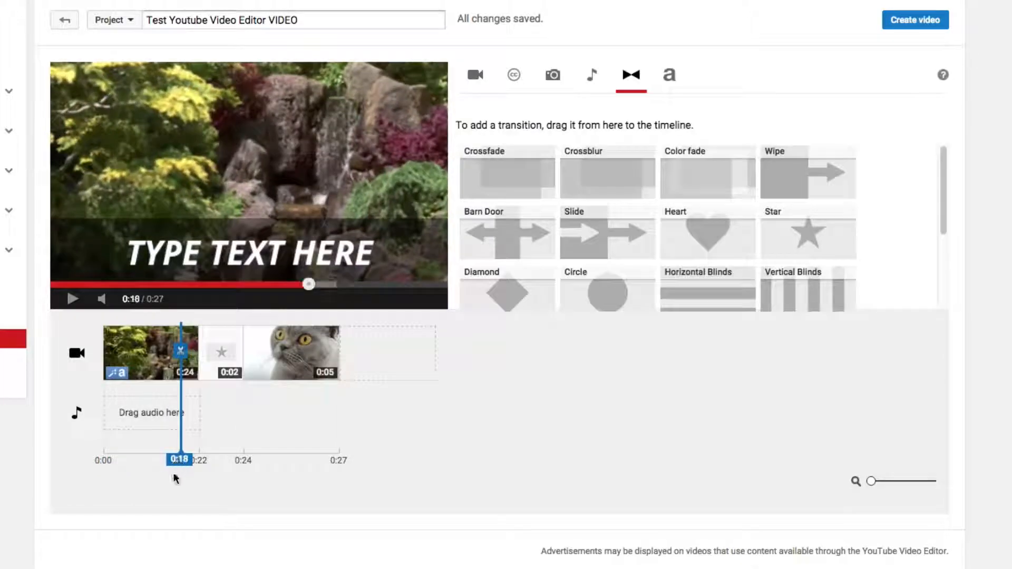
pyautogui.click(62, 298)
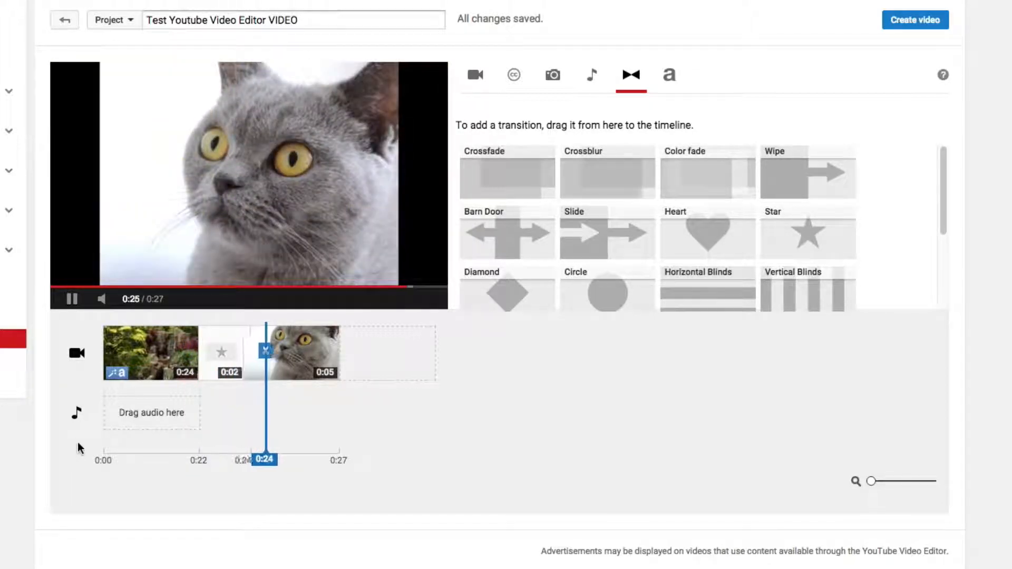
pyautogui.click(71, 299)
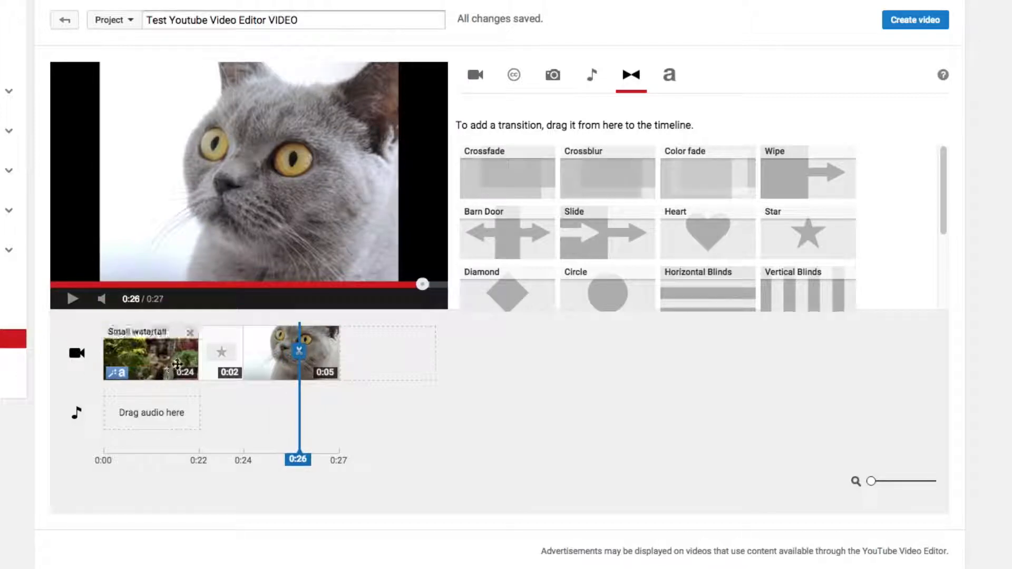
# Shorten the Star transition to 0:00 by trimming its start, and preview it between the two clips
pyautogui.click(219, 339)
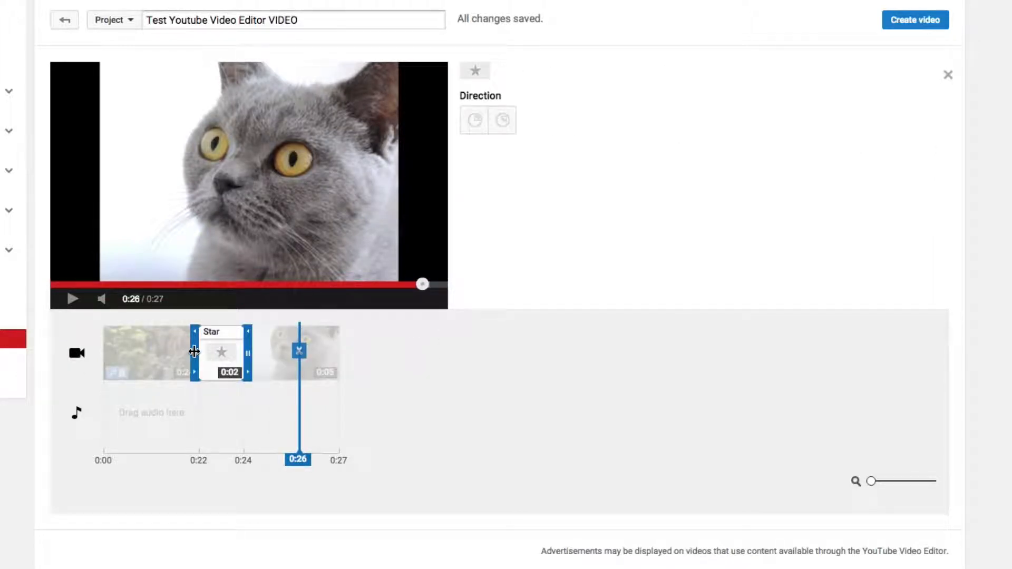
pyautogui.moveTo(194, 351); pyautogui.dragTo(228, 362)
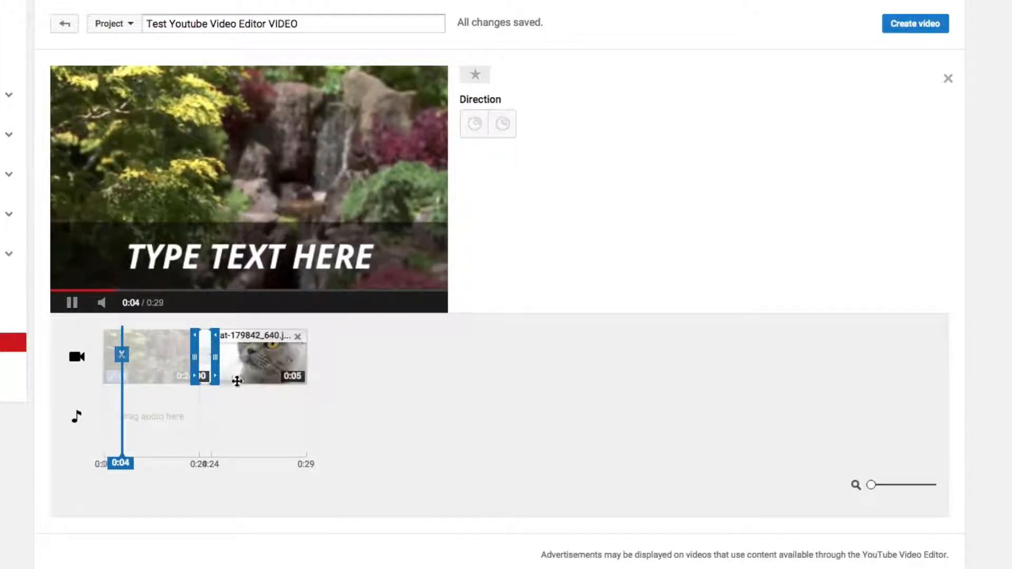
pyautogui.moveTo(126, 454); pyautogui.dragTo(179, 453)
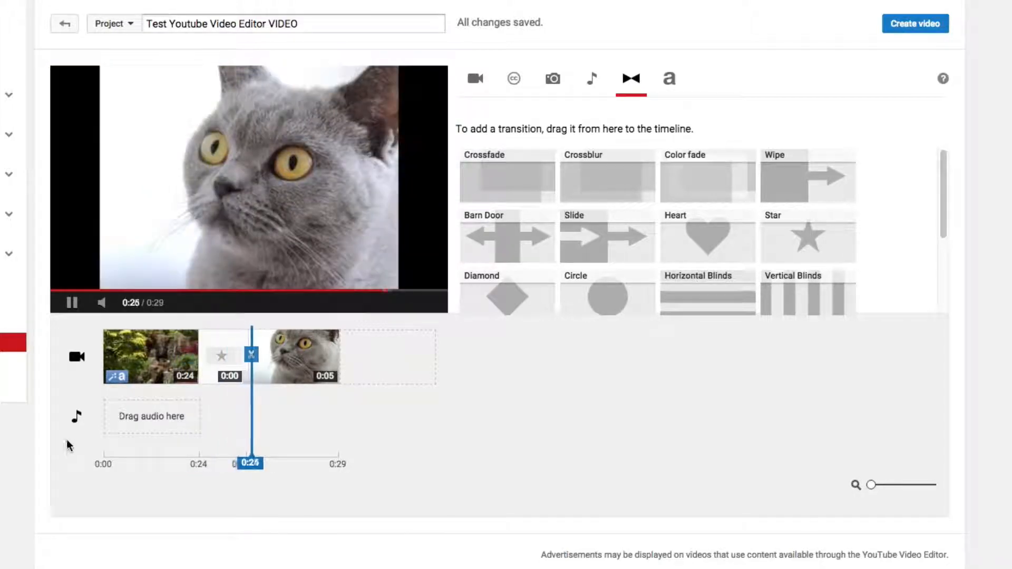
pyautogui.click(78, 303)
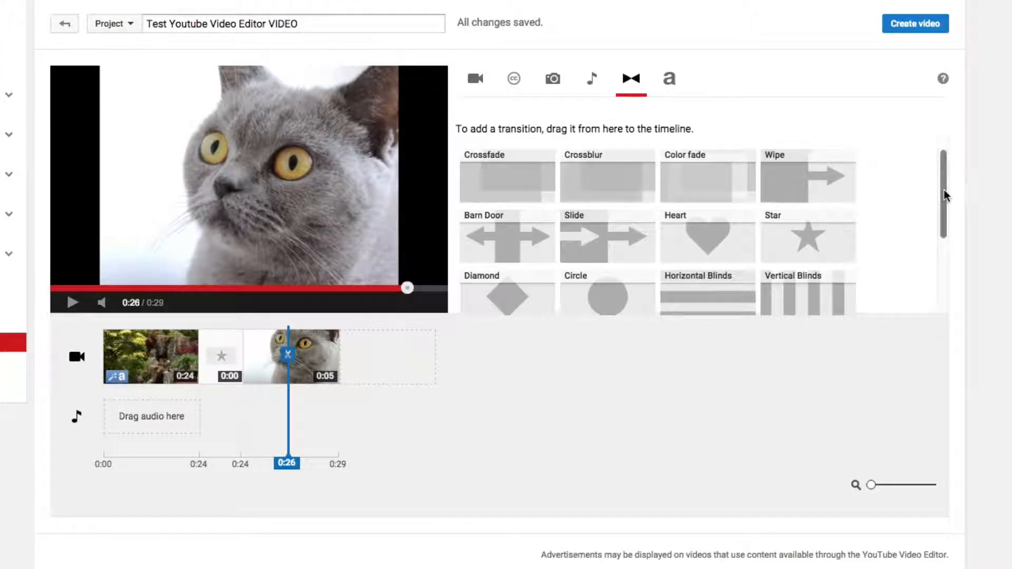
pyautogui.moveTo(943, 190)
pyautogui.mouseDown()
pyautogui.moveTo(937, 264)
pyautogui.moveTo(945, 234)
pyautogui.moveTo(937, 179)
pyautogui.mouseUp()
# Add the Thought Bot music to the start of the audio track and preview the project with it
pyautogui.click(592, 79)
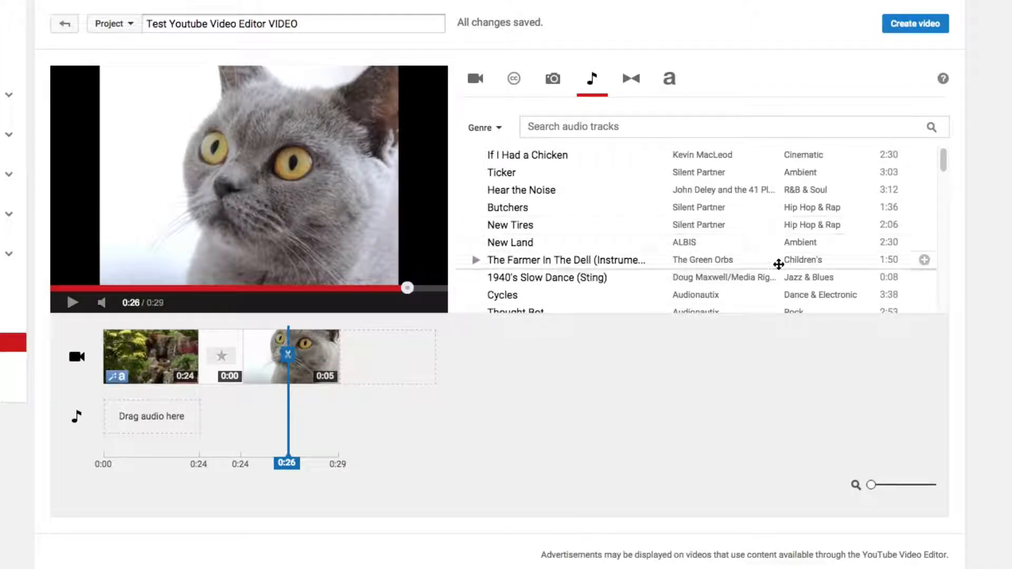
pyautogui.scroll(-1, 778, 263)
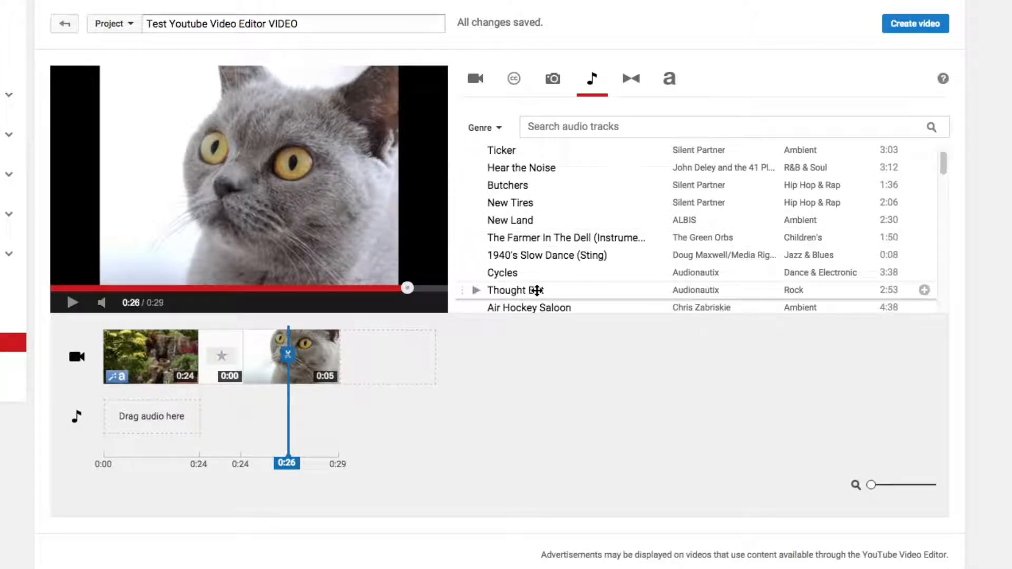
pyautogui.moveTo(537, 290); pyautogui.dragTo(185, 419)
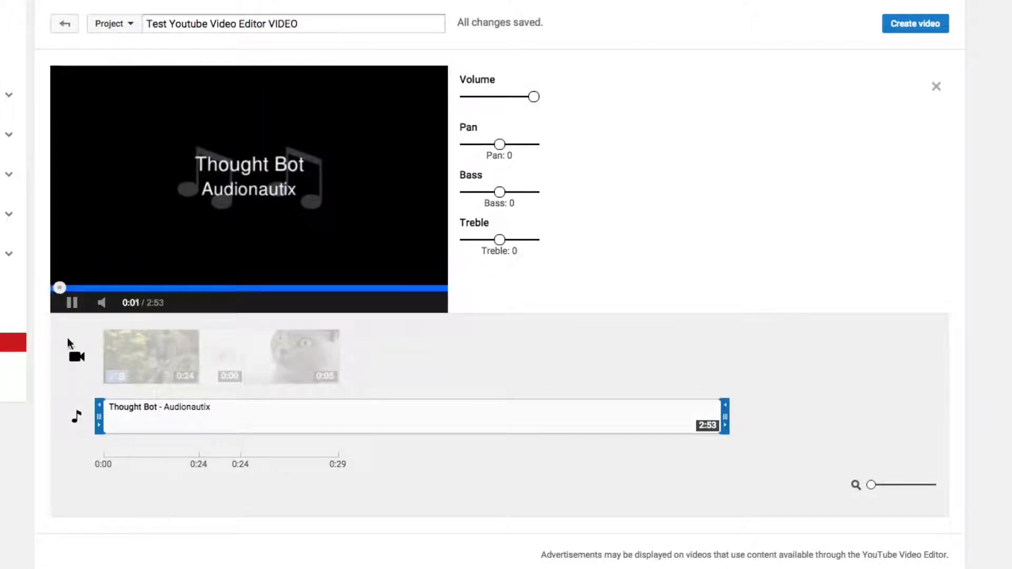
pyautogui.click(425, 461)
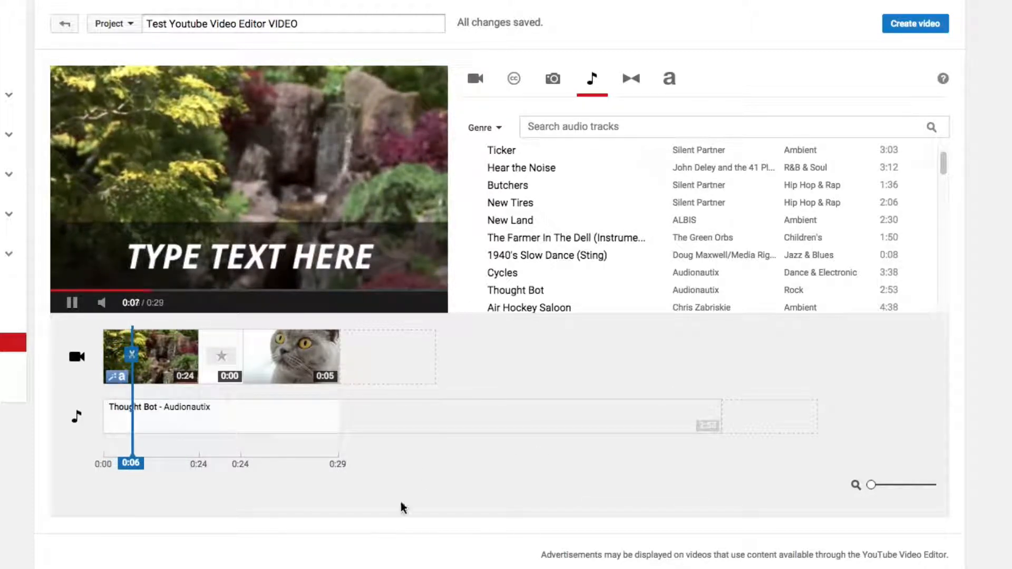
pyautogui.click(73, 302)
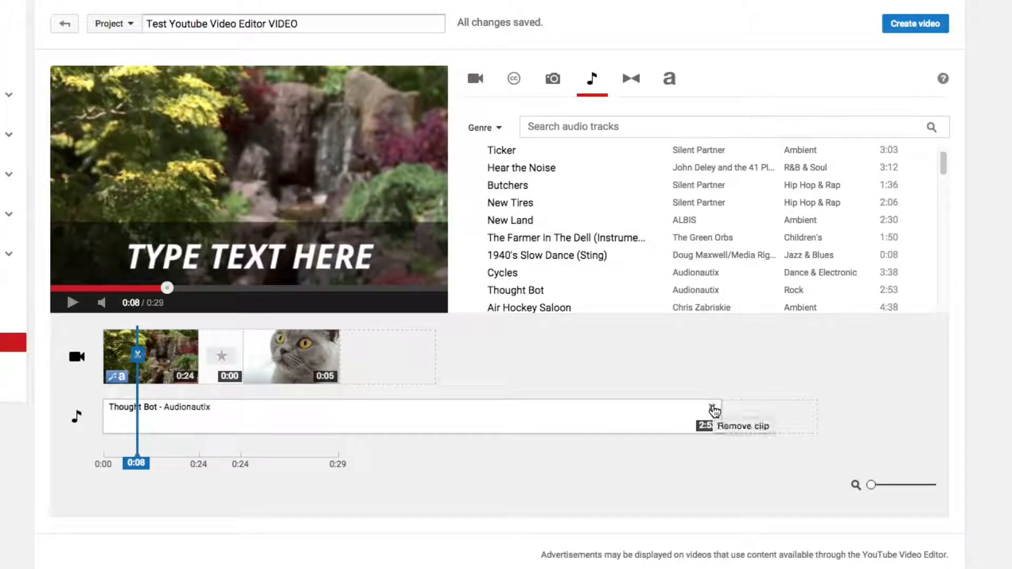
# Remove the Thought Bot music from the audio track, add it again at the start, and close its settings
pyautogui.click(714, 409)
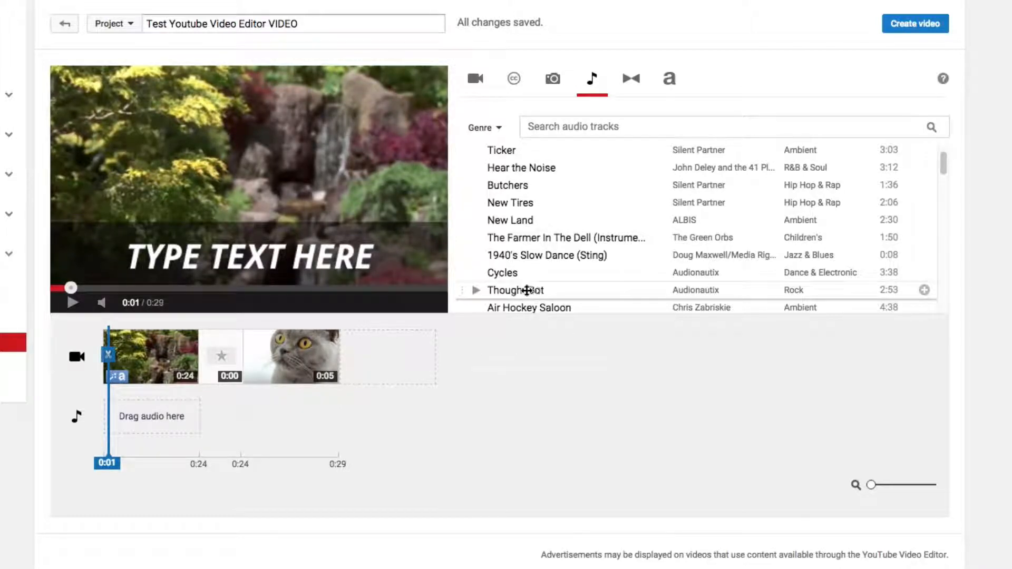
pyautogui.moveTo(526, 289); pyautogui.dragTo(190, 435)
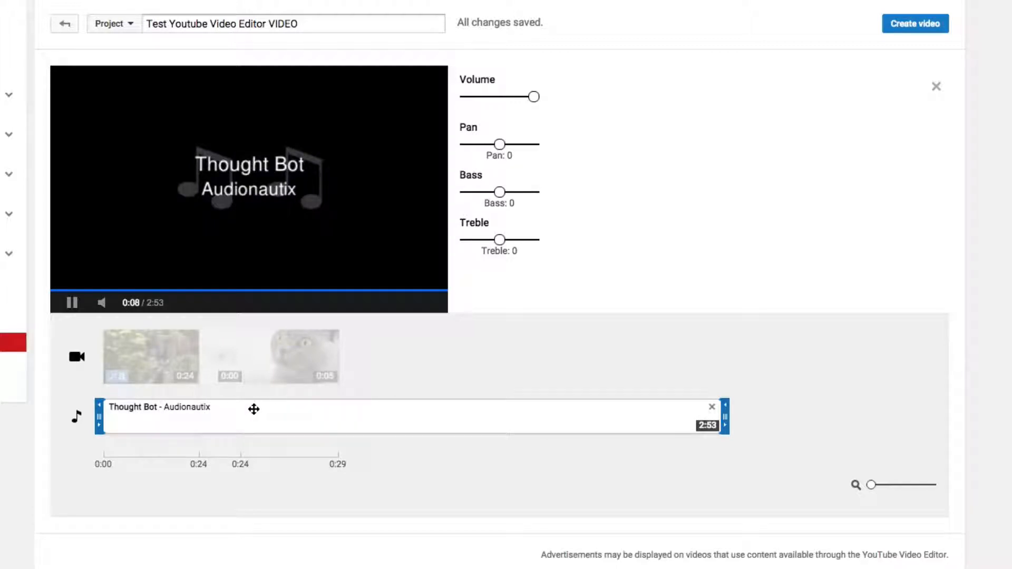
pyautogui.click(426, 473)
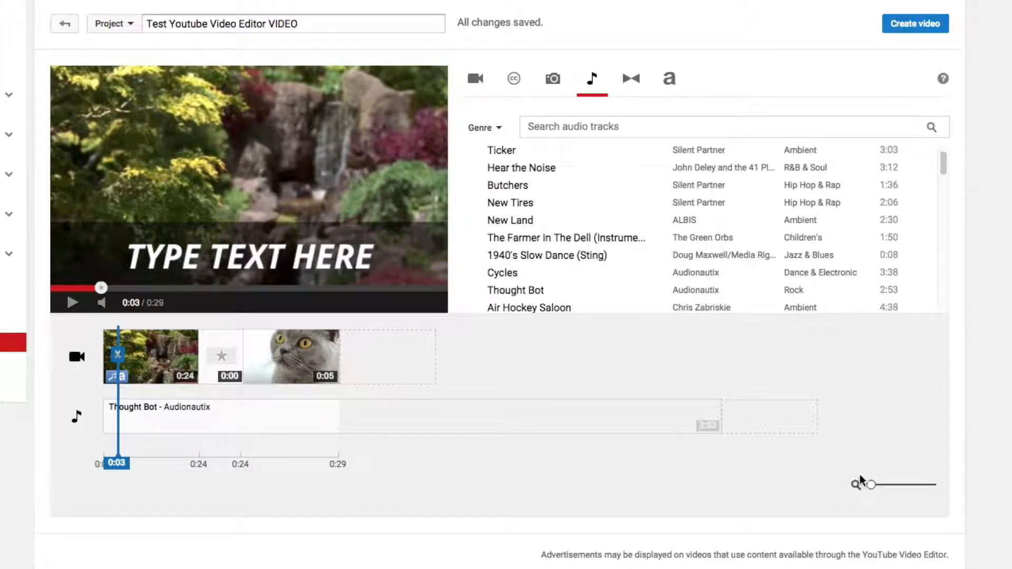
# Zoom in on the timeline and look across it from the waterfall clip to the cat photo and back to the start
pyautogui.moveTo(872, 485); pyautogui.dragTo(893, 490)
pyautogui.rightClick(893, 492)
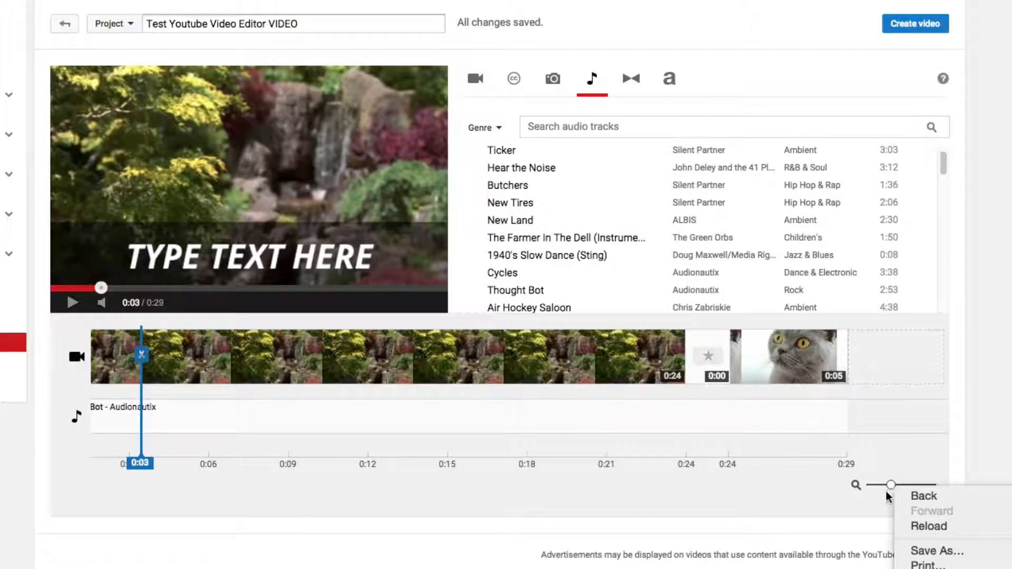
pyautogui.click(876, 504)
pyautogui.moveTo(878, 490); pyautogui.dragTo(896, 488)
pyautogui.hscroll(3, 480, 499)
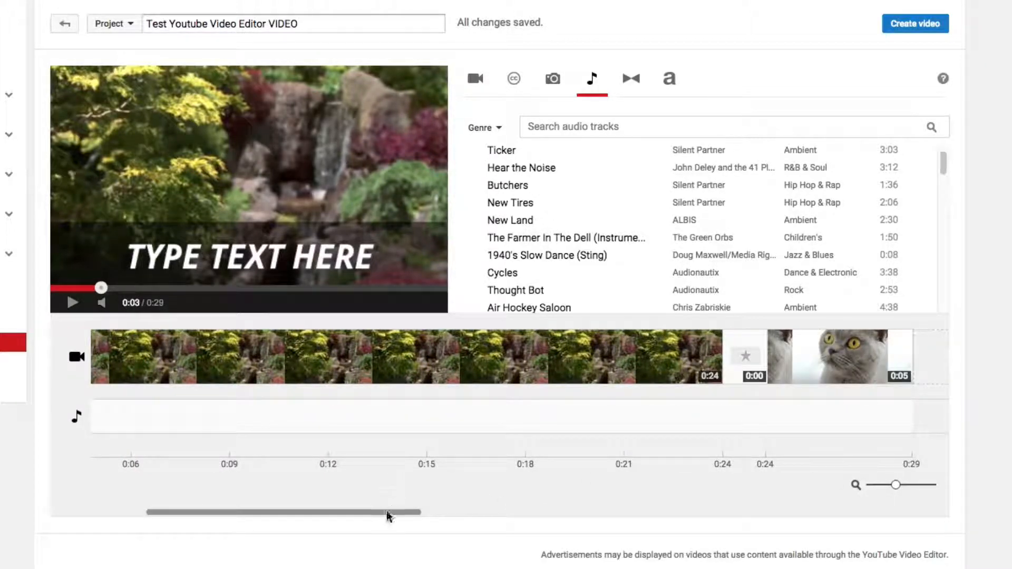
pyautogui.moveTo(388, 515); pyautogui.dragTo(327, 513)
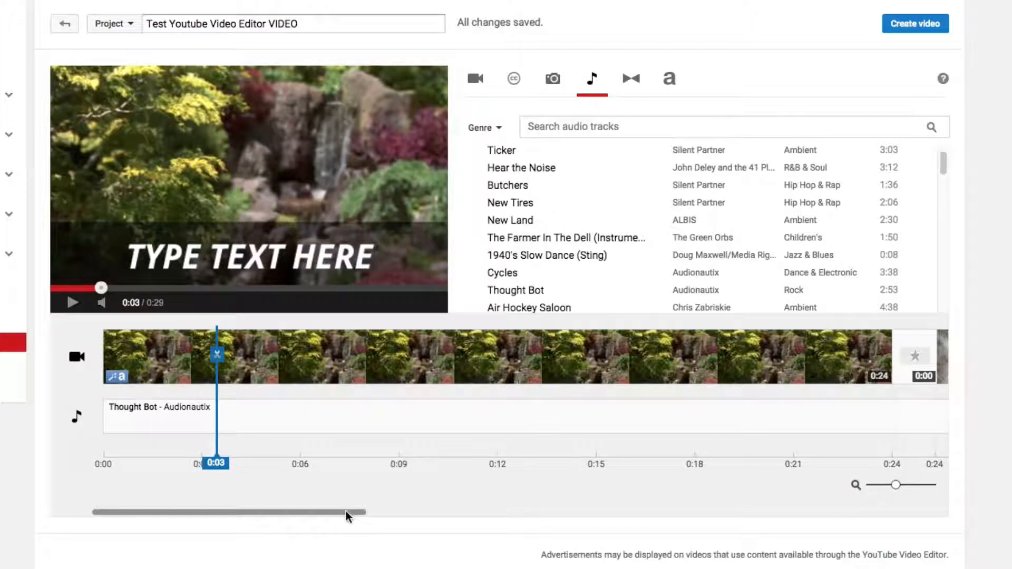
# Add a Centered title at the start of the video track, before the waterfall clip, and close its settings
pyautogui.click(678, 86)
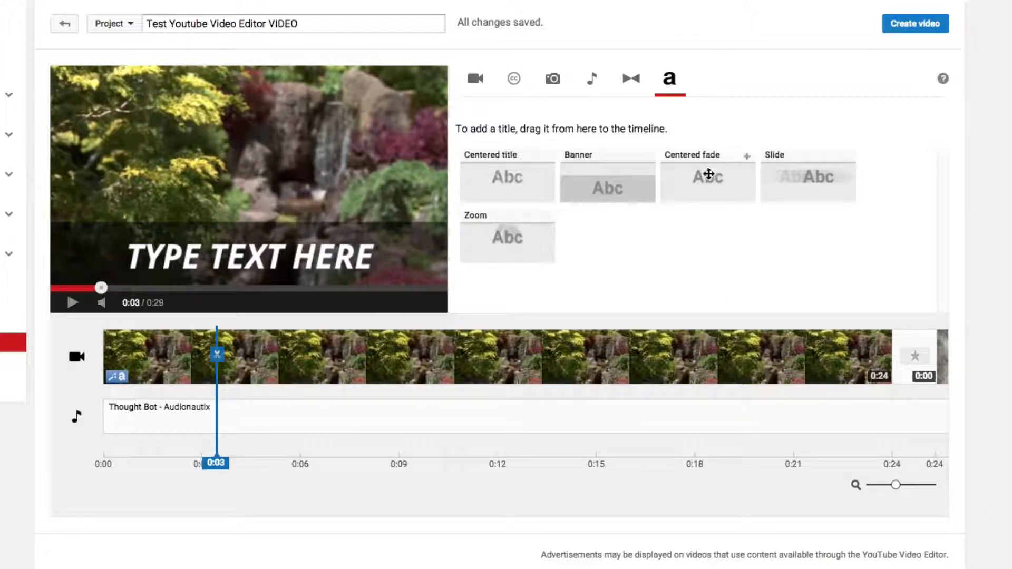
pyautogui.moveTo(216, 463); pyautogui.dragTo(78, 463)
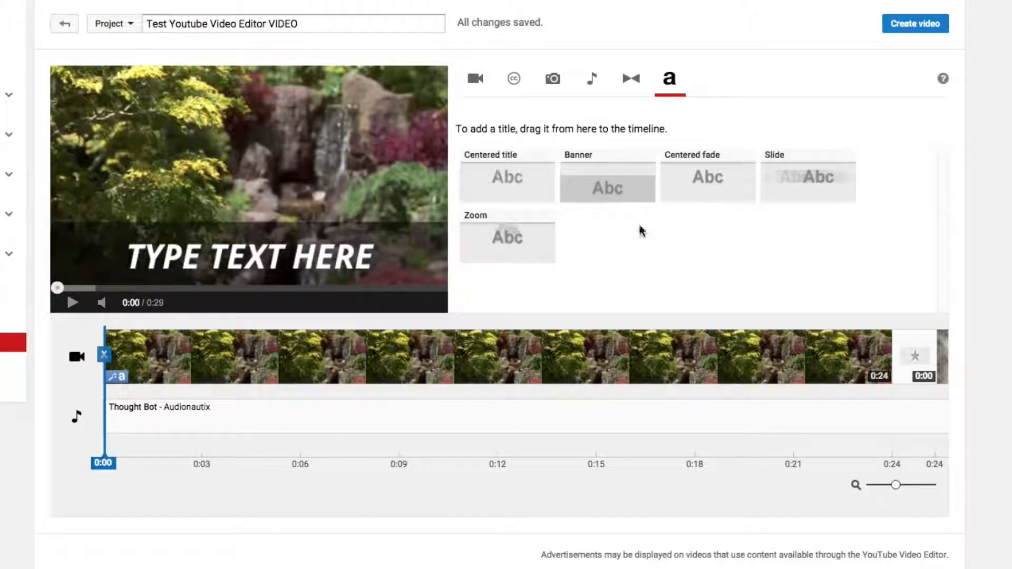
pyautogui.moveTo(525, 181); pyautogui.dragTo(105, 361)
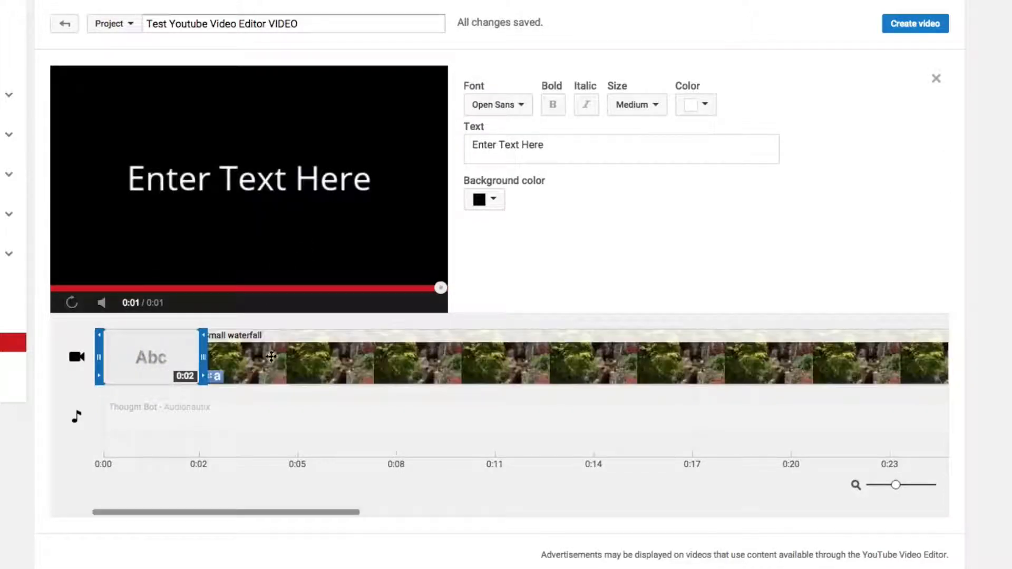
pyautogui.click(491, 354)
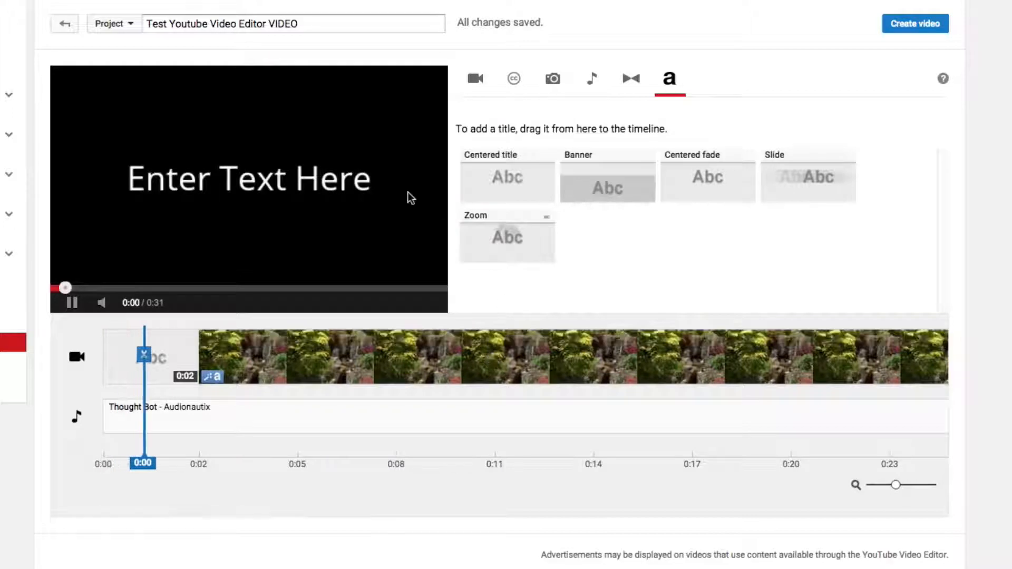
# Change the opening title's text to TITLE OF VIDEO and apply it
pyautogui.click(154, 369)
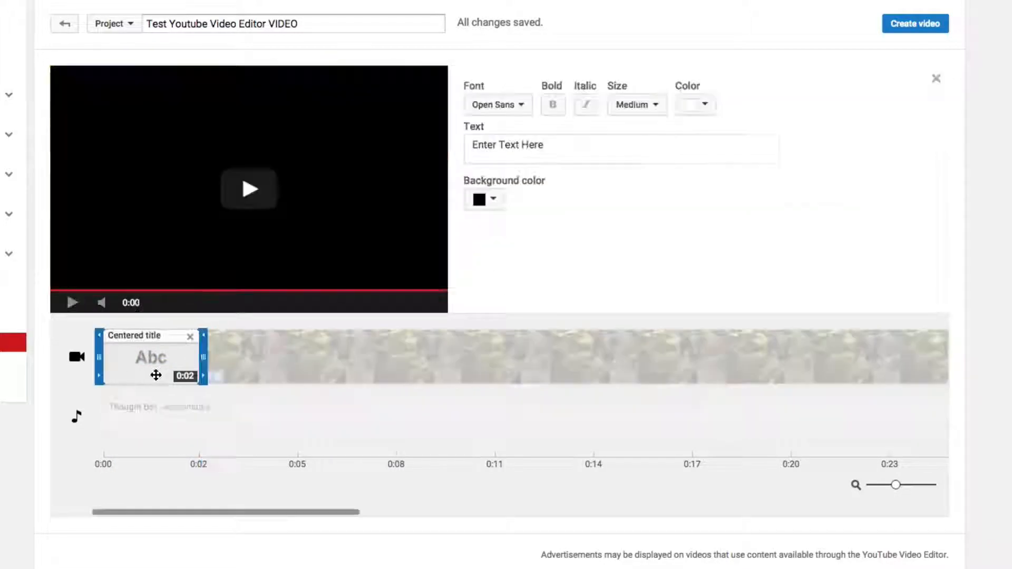
pyautogui.moveTo(472, 148); pyautogui.dragTo(617, 153)
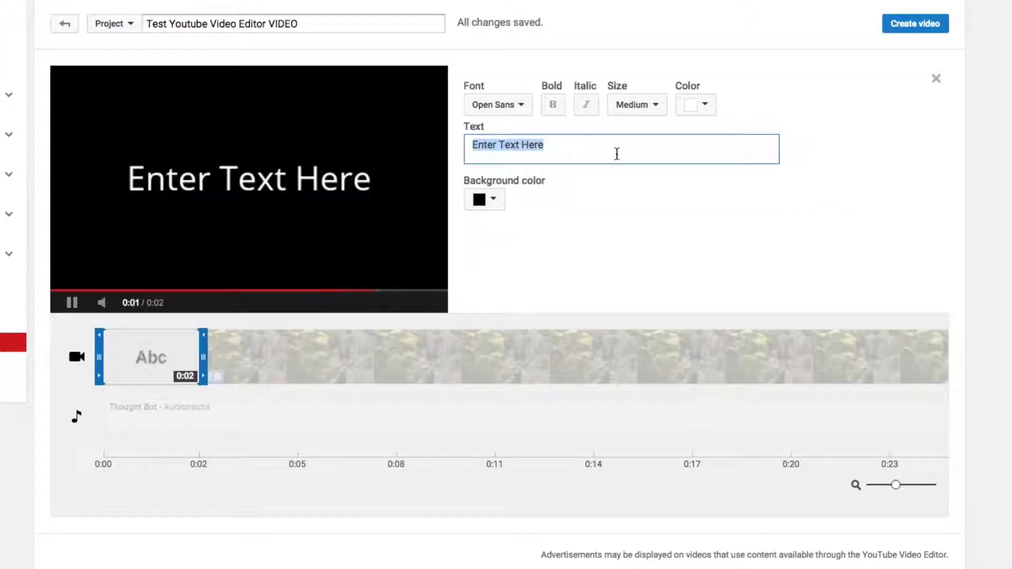
pyautogui.write('T')
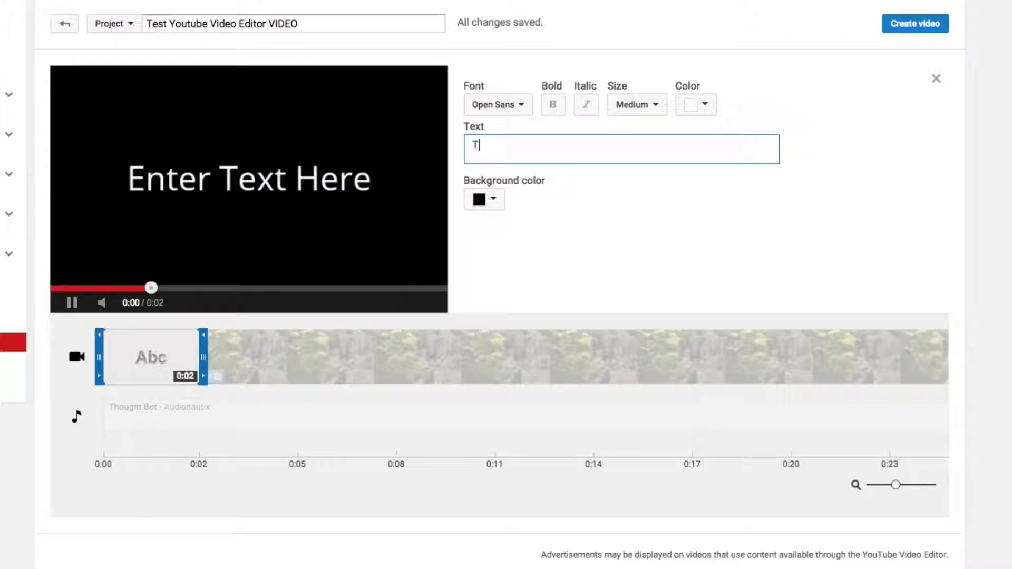
pyautogui.write('ITLE OF VID')
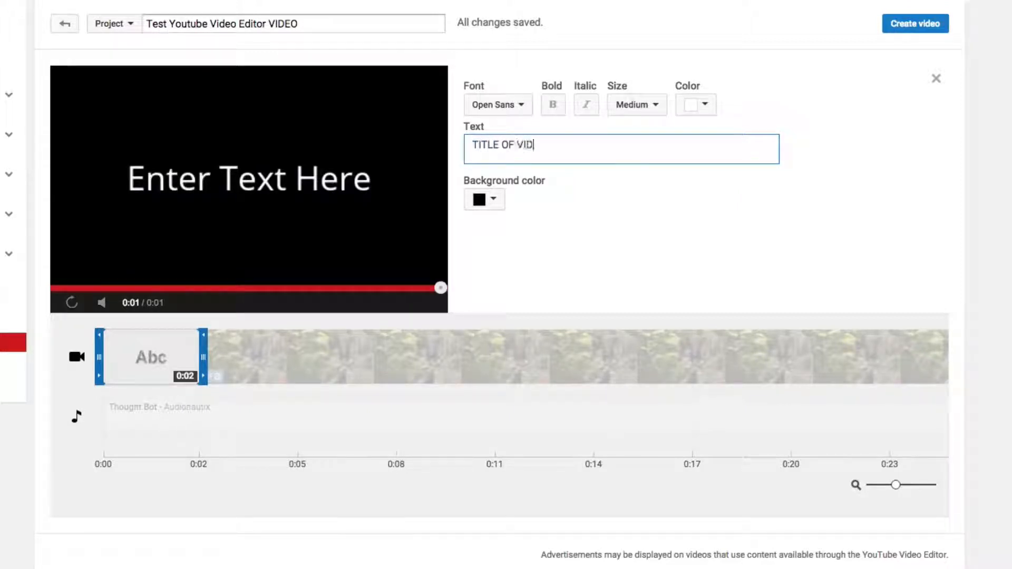
pyautogui.write('EO')
pyautogui.click(707, 253)
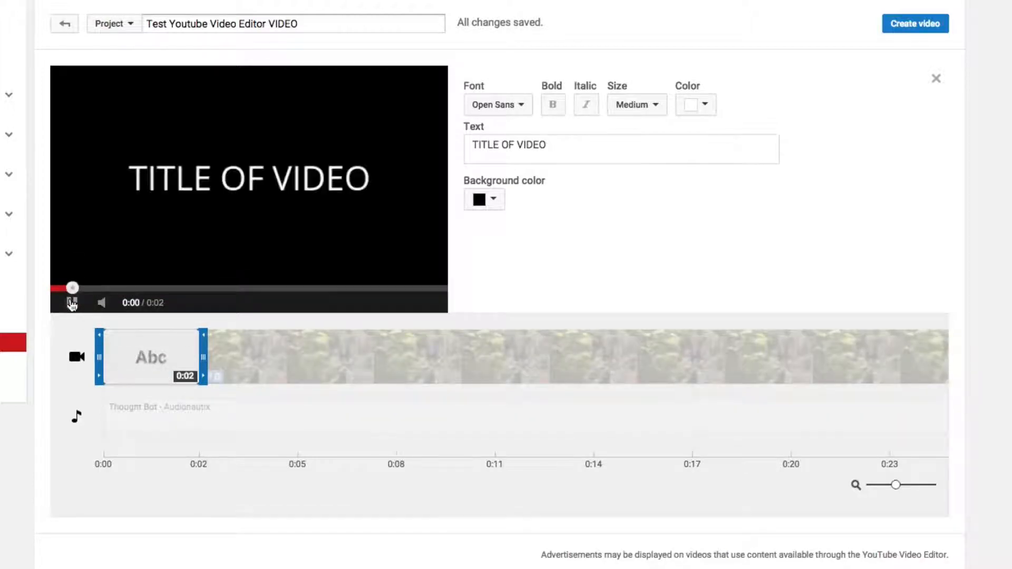
# Set the opening title's background color to red, close its settings, and preview the start of the project
pyautogui.click(492, 200)
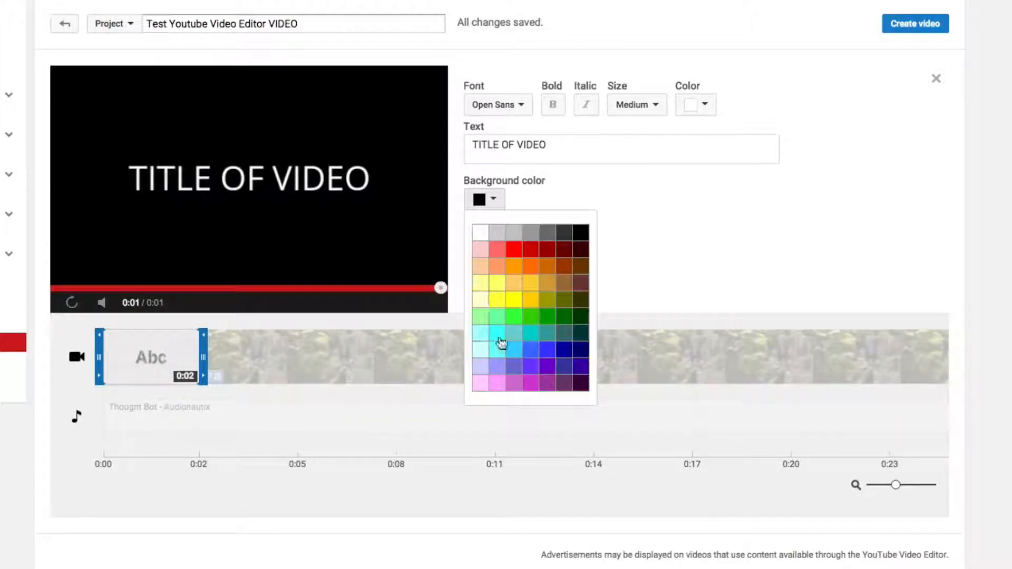
pyautogui.click(534, 253)
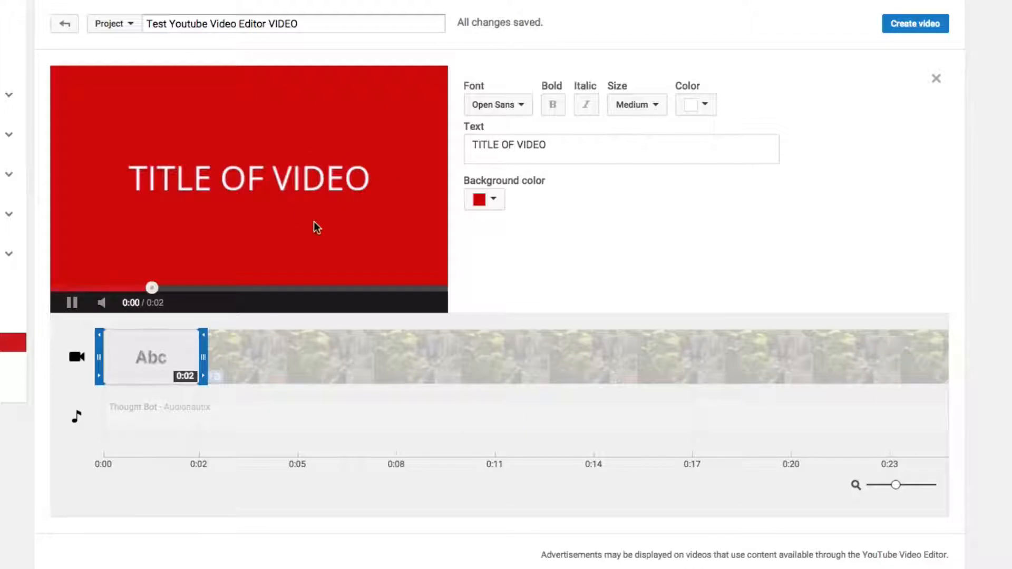
pyautogui.click(479, 513)
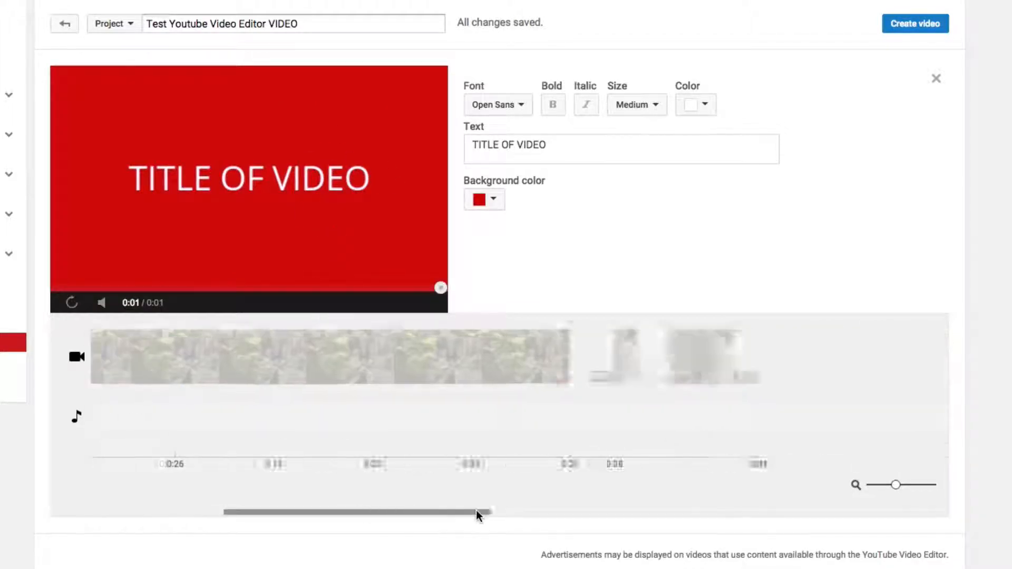
pyautogui.click(501, 457)
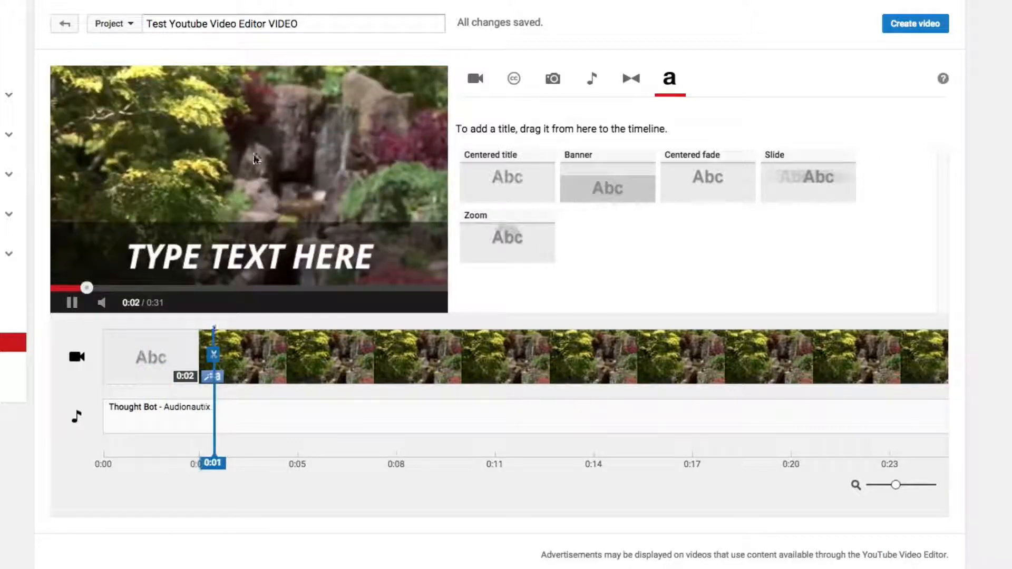
pyautogui.click(90, 257)
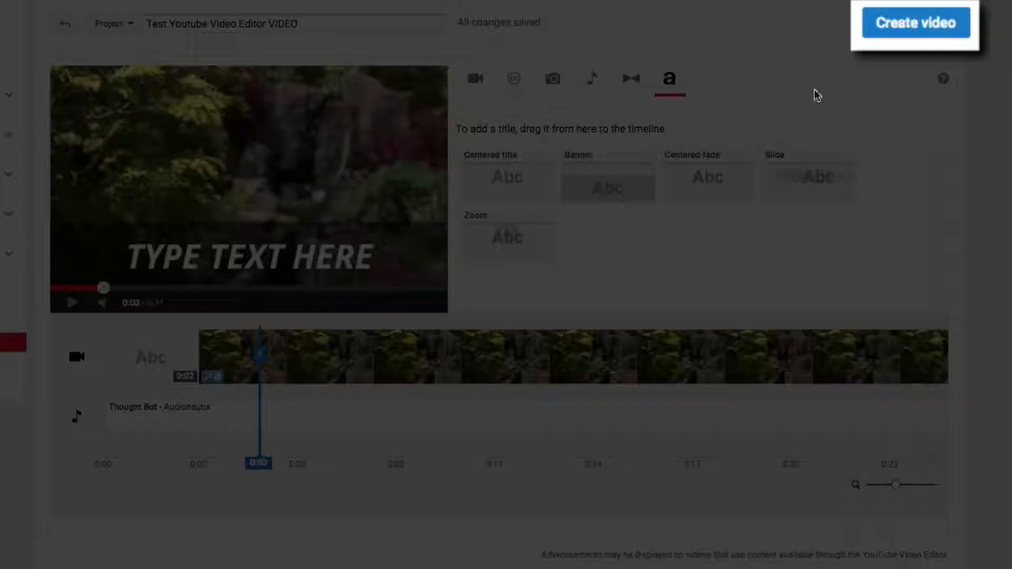
# Create the video from the finished project and open the Video Manager
pyautogui.click(894, 38)
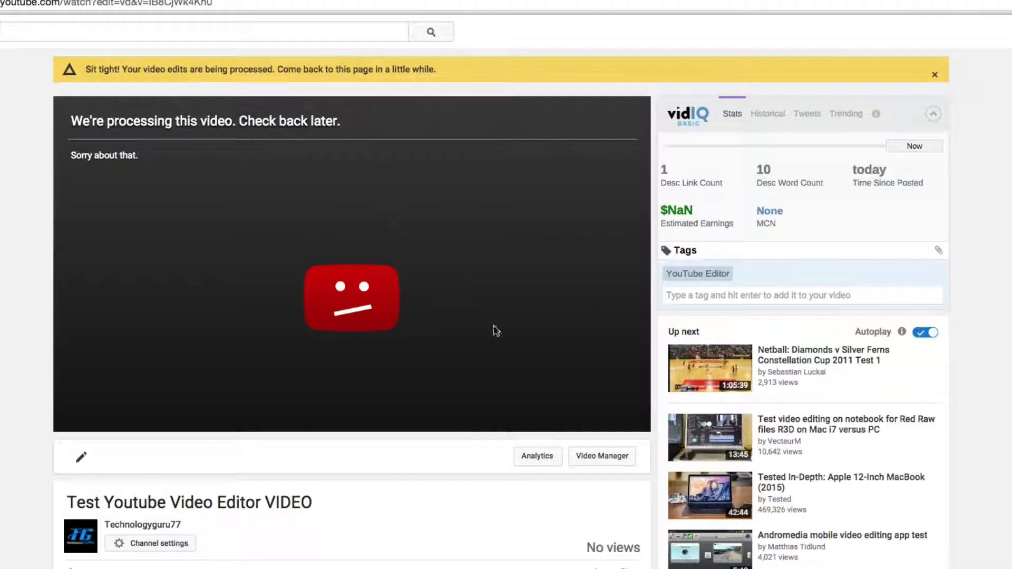
pyautogui.click(613, 461)
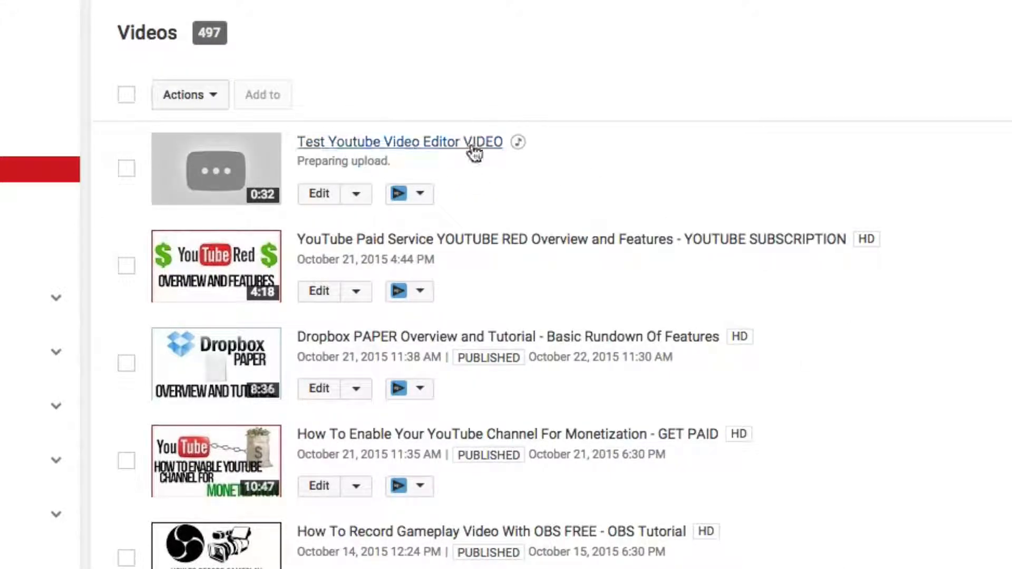
# Delete the Test Youtube Video Editor VIDEO from the list of uploaded videos
pyautogui.click(126, 169)
pyautogui.click(206, 101)
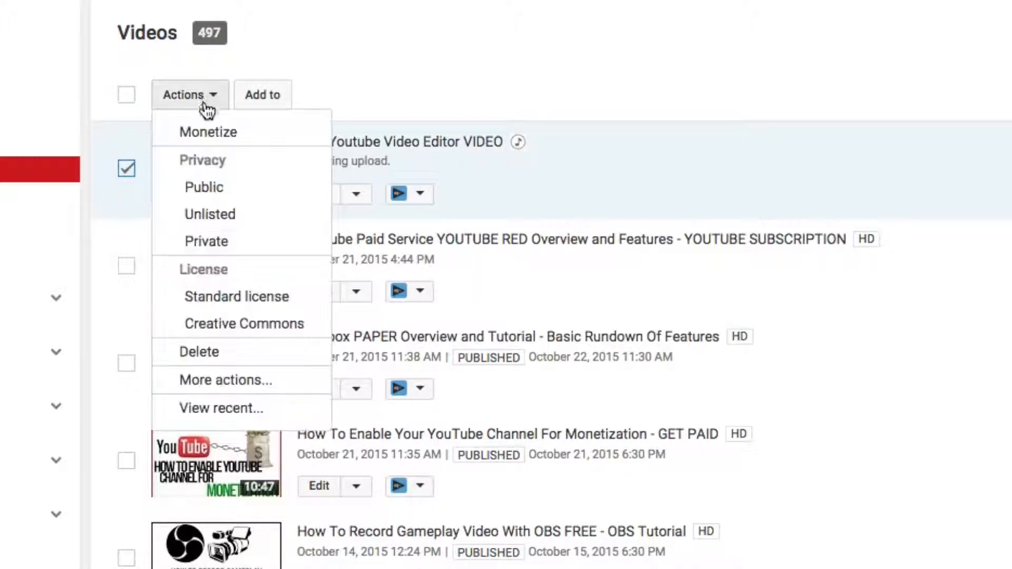
pyautogui.click(203, 351)
pyautogui.click(894, 505)
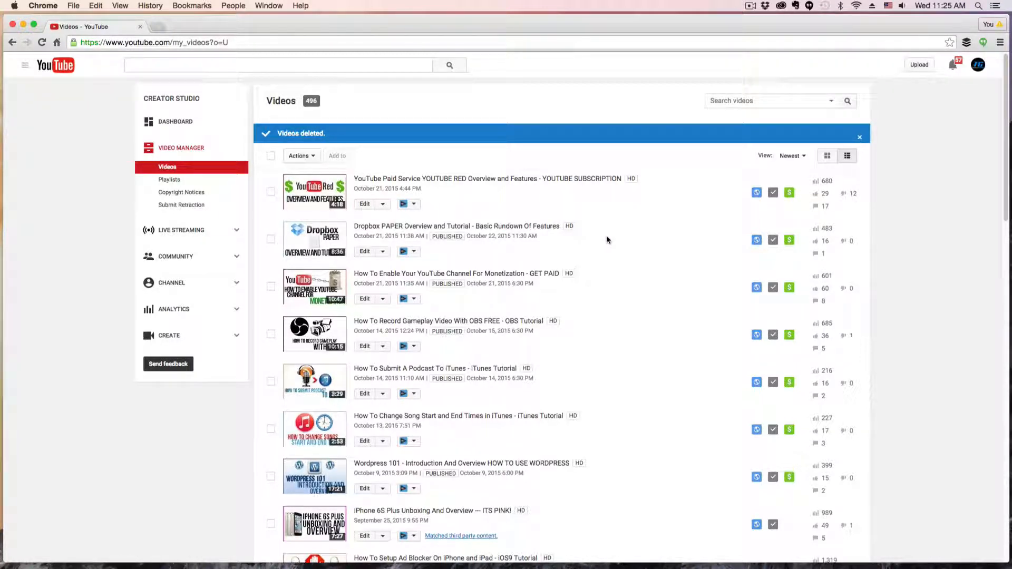
# Reopen the Video Editor from the Creator Studio's Create section
pyautogui.click(182, 337)
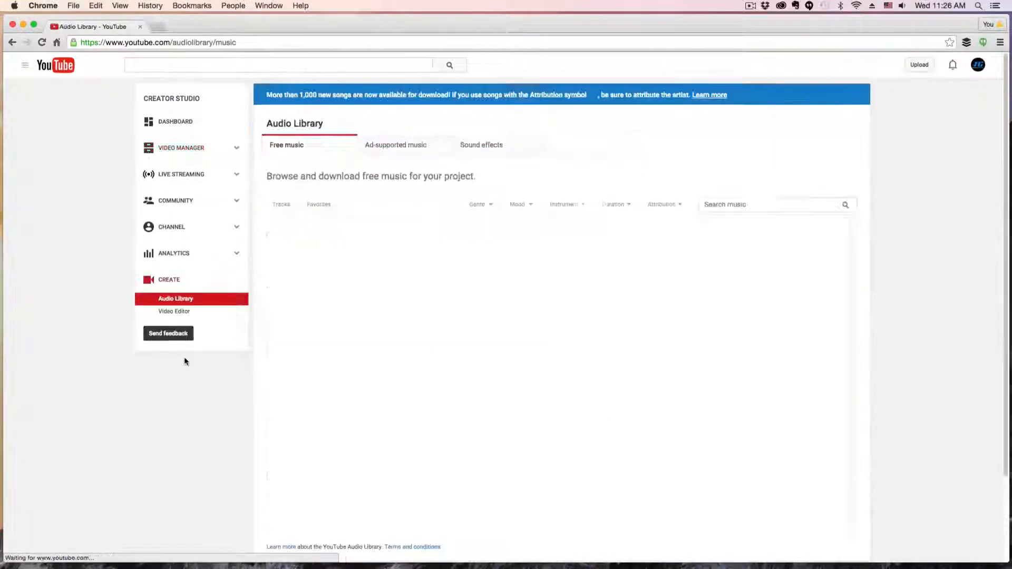
pyautogui.click(180, 312)
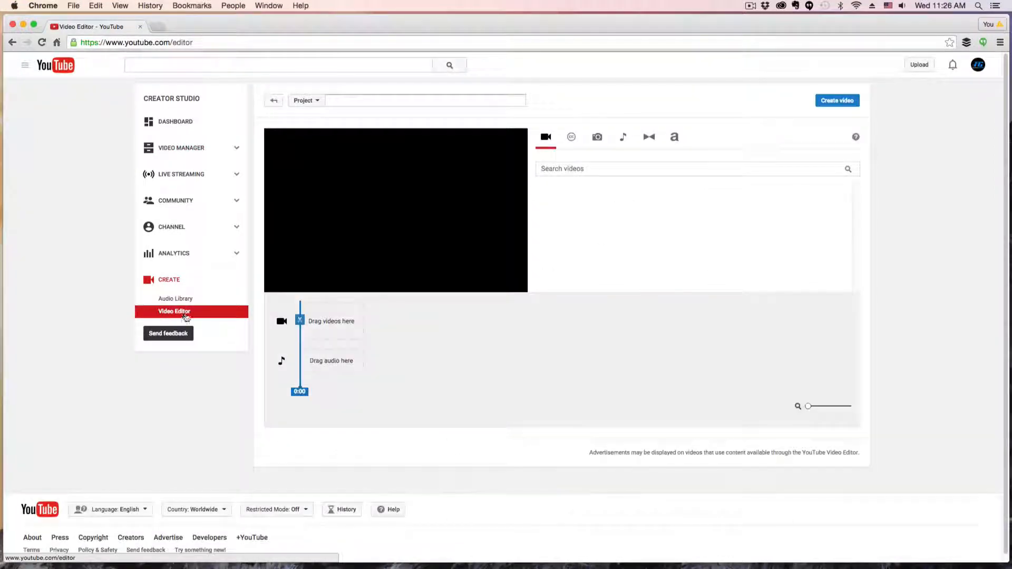